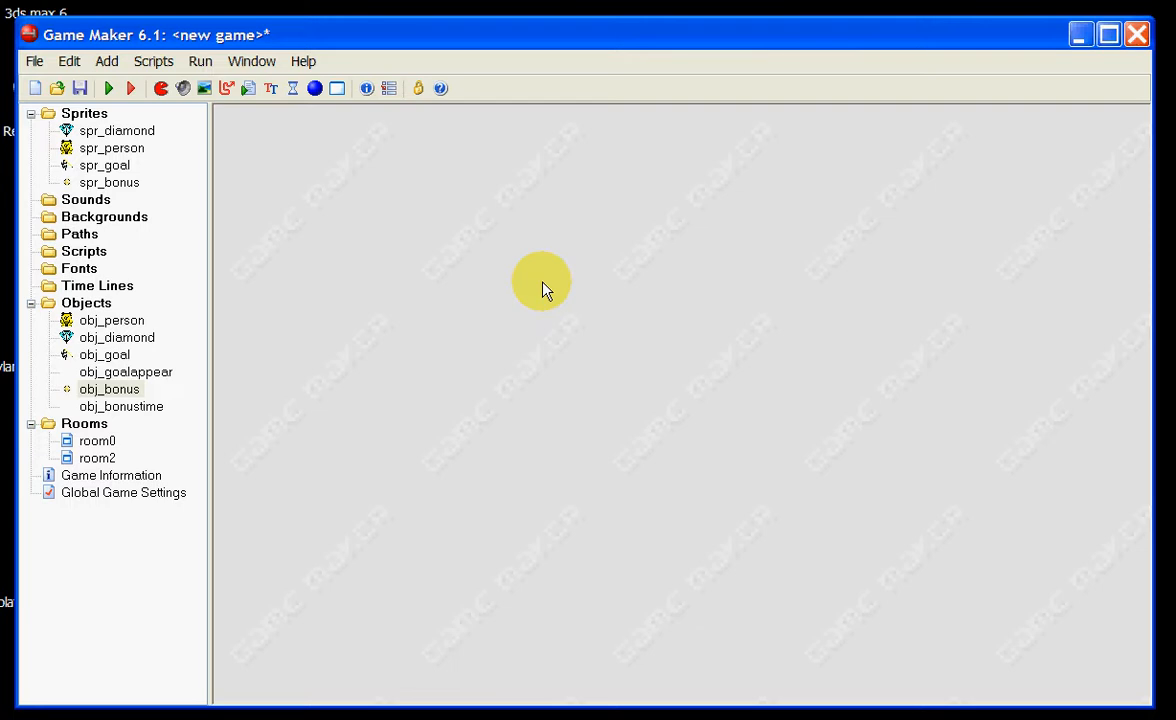
Step: Create a new sprite and load the monster1 image from the images folder into it
click(160, 88)
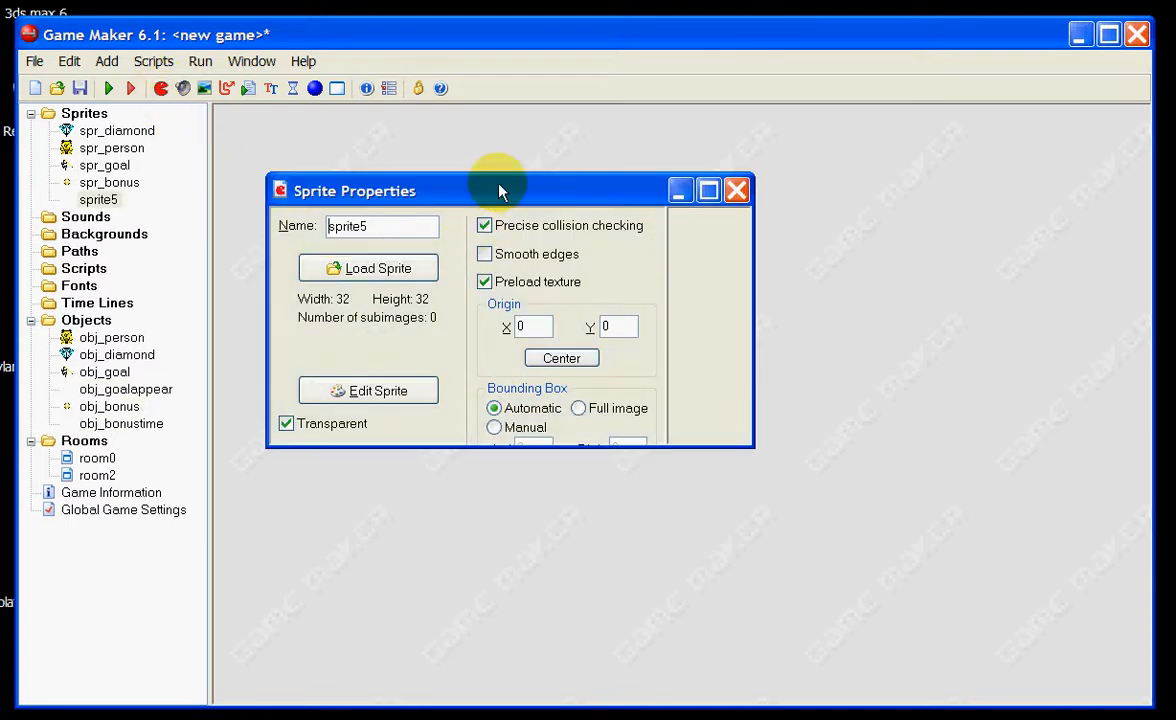
drag(499, 189, 548, 193)
click(447, 270)
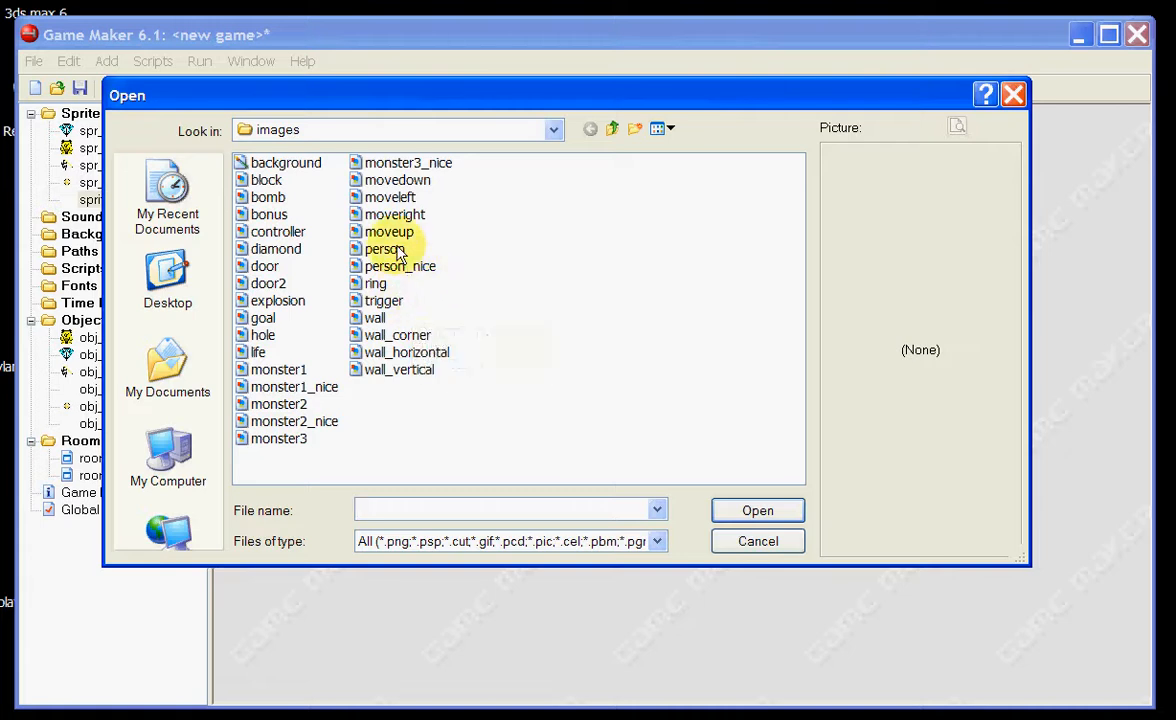
click(390, 166)
click(390, 166)
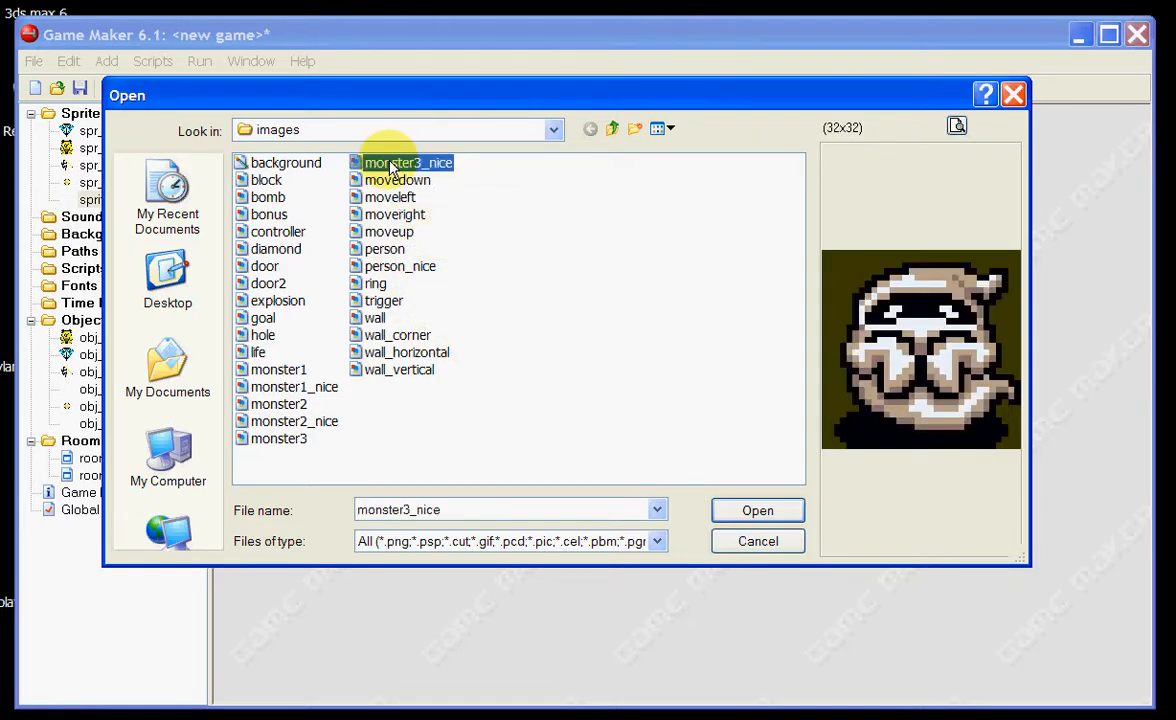
click(286, 368)
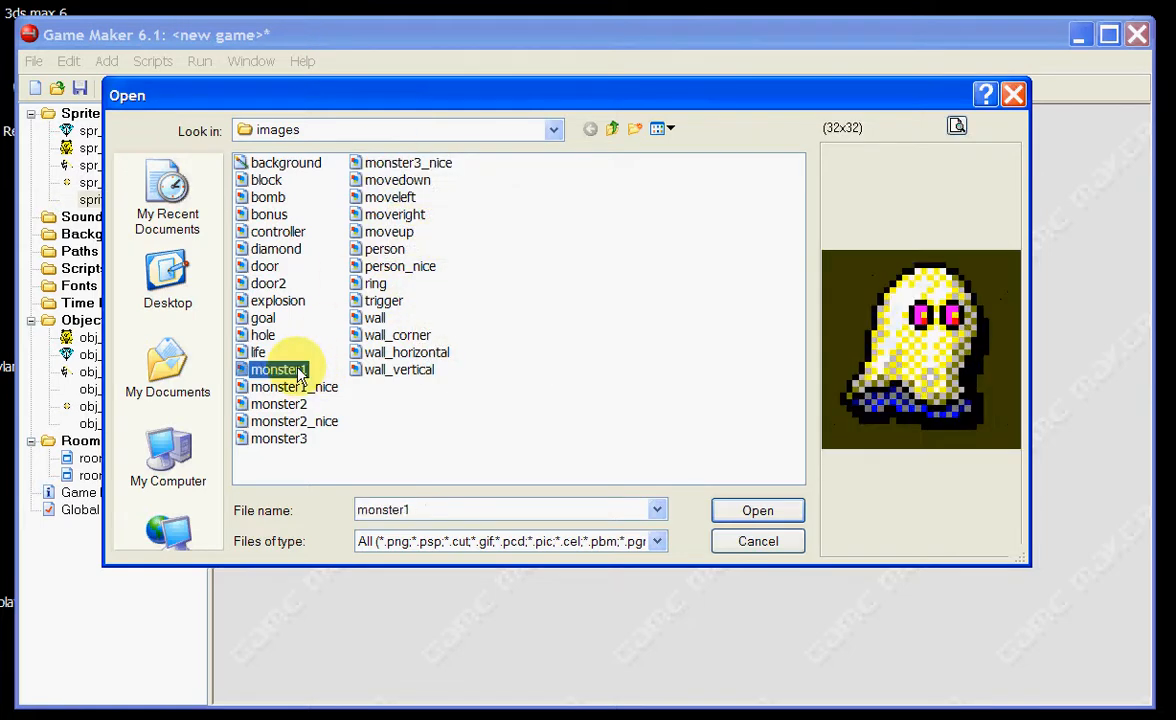
click(741, 520)
Step: Name the new sprite spr_ghost and save its properties
drag(418, 228, 397, 228)
double_click(396, 228)
text(_)
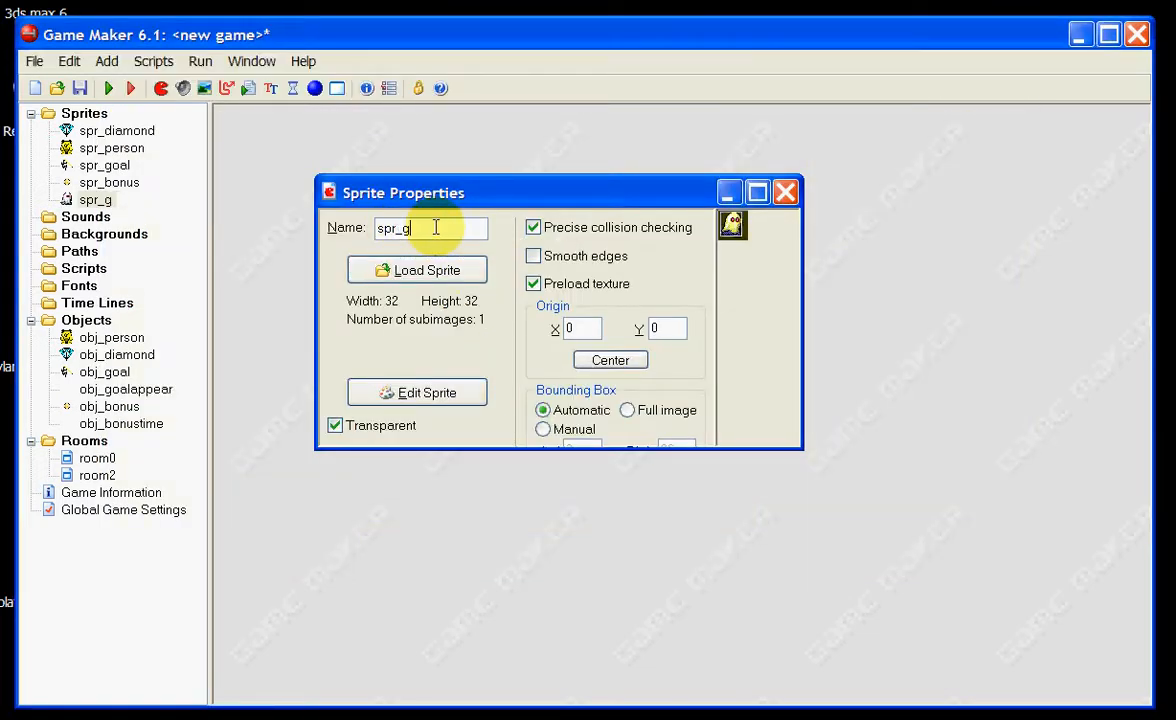
text(ghost)
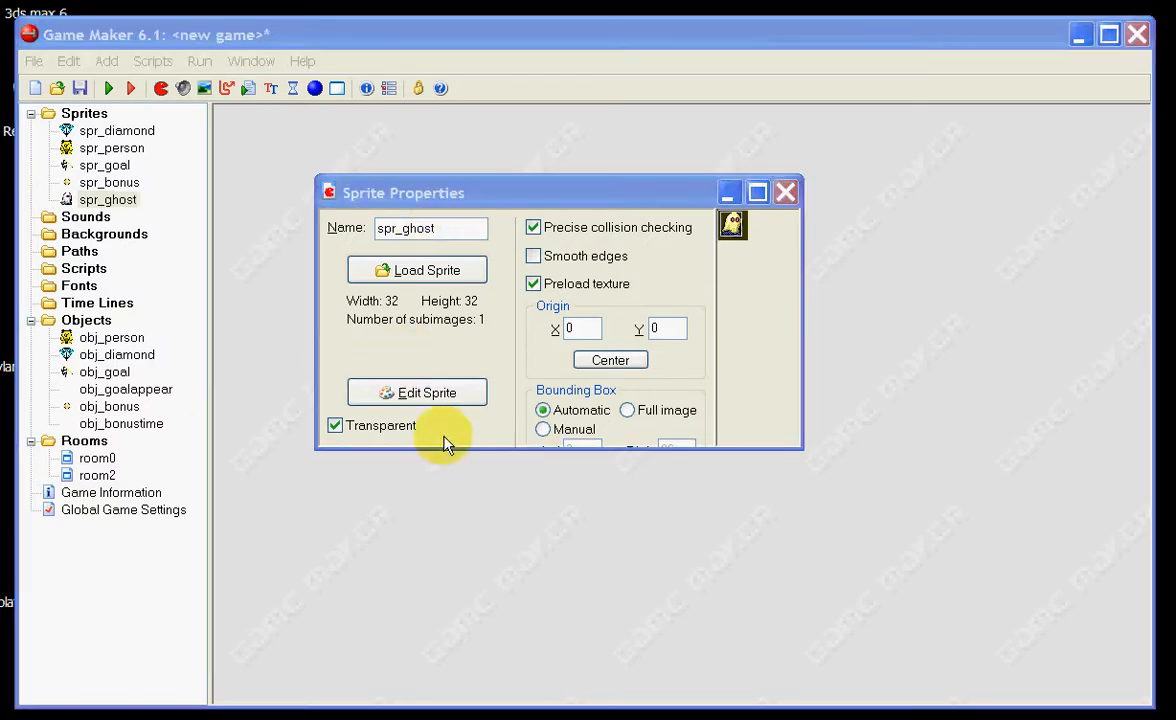
drag(458, 449, 457, 504)
click(446, 493)
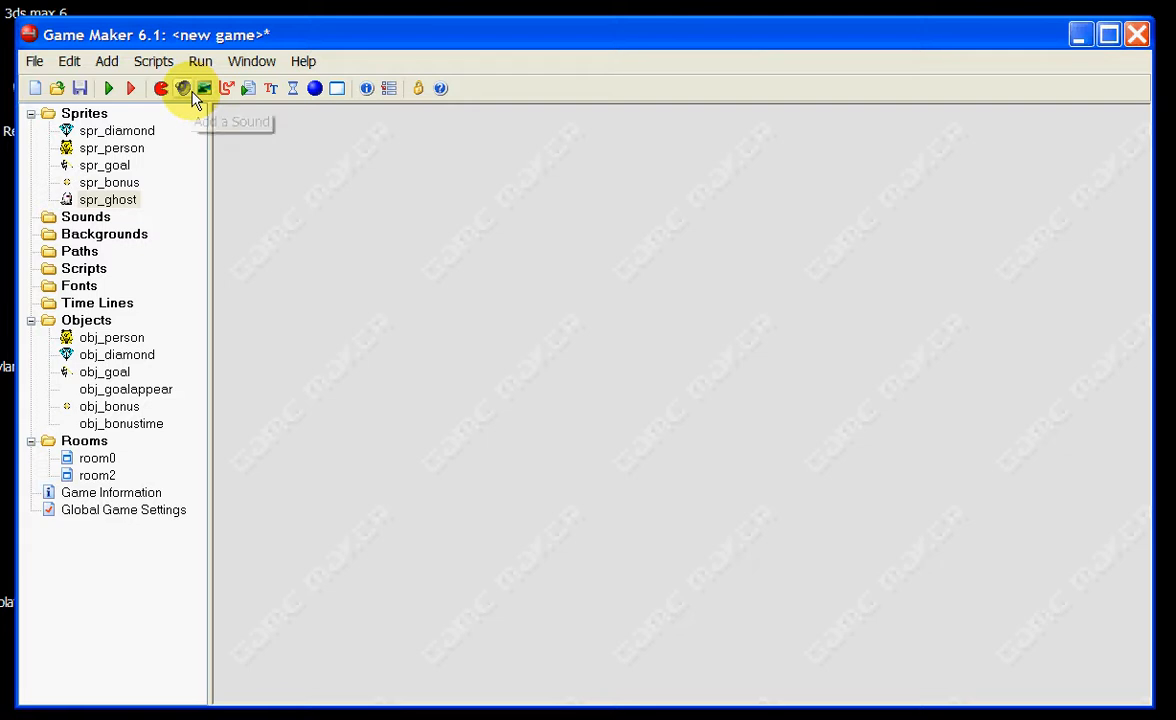
Step: Create a new object and assign it the spr_ghost sprite
click(315, 88)
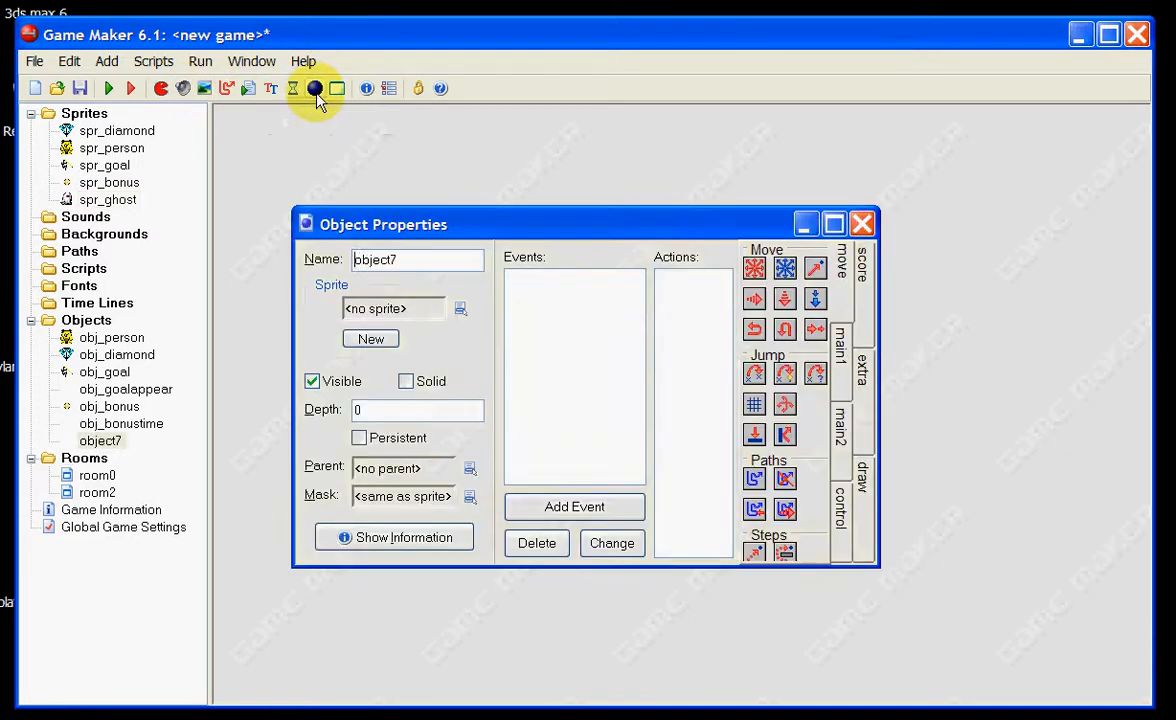
click(460, 309)
click(499, 415)
Step: Name the new object obj_ghost and save its properties
mouse_move(400, 260)
mouse_down()
mouse_move(338, 261)
mouse_move(397, 260)
mouse_up()
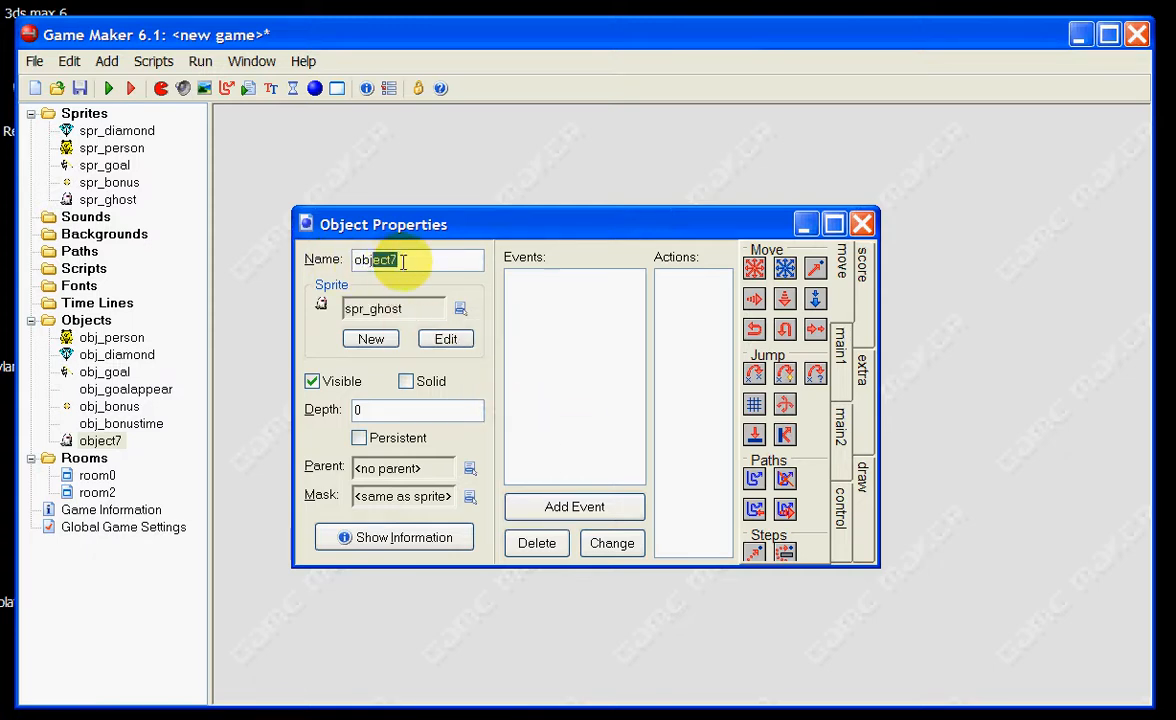
text(_ghos)
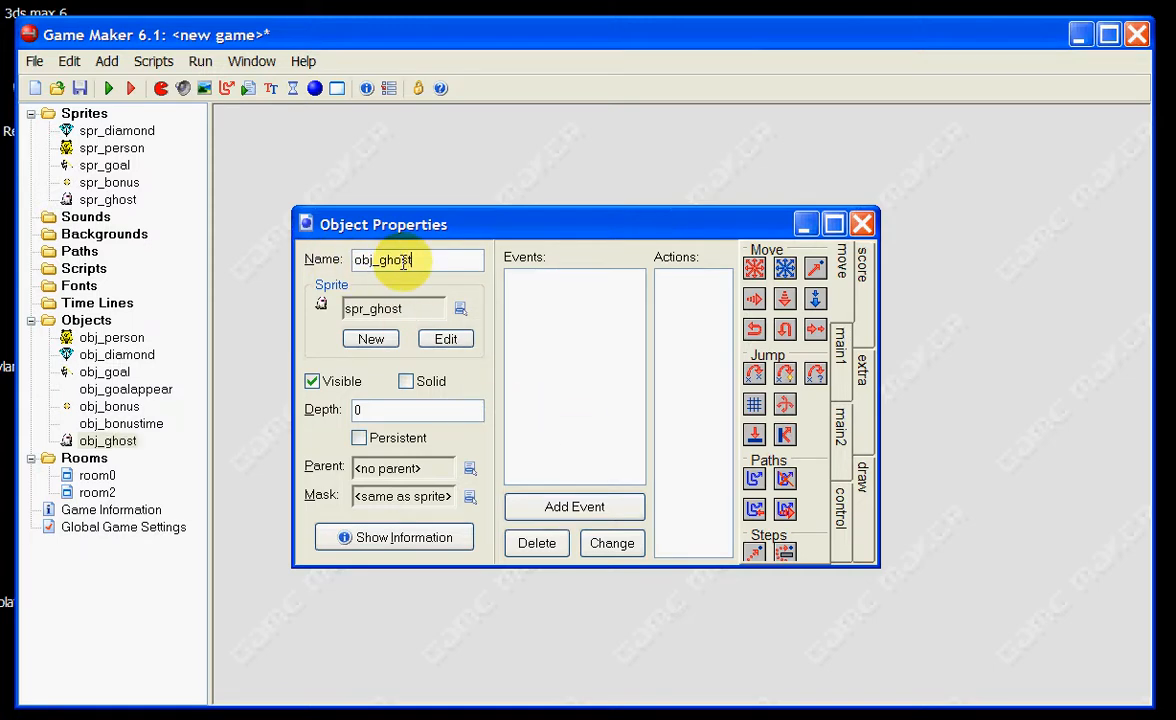
text(t)
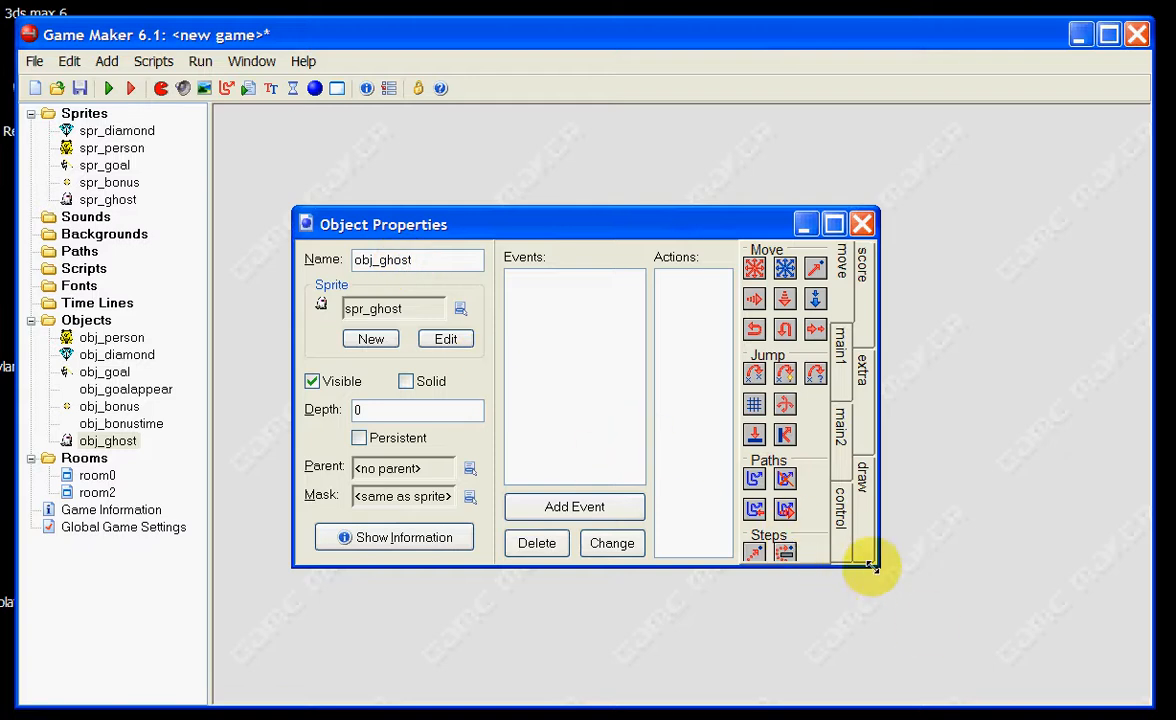
drag(872, 566, 995, 612)
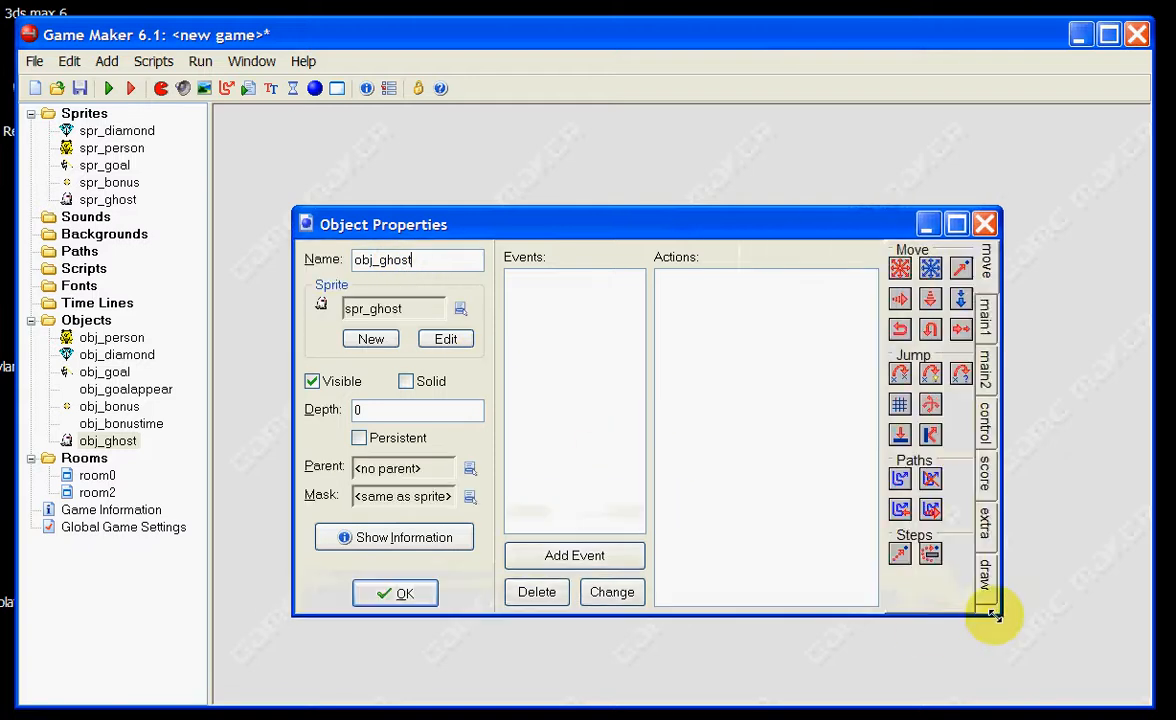
click(397, 595)
key(ctrl+shift+p)
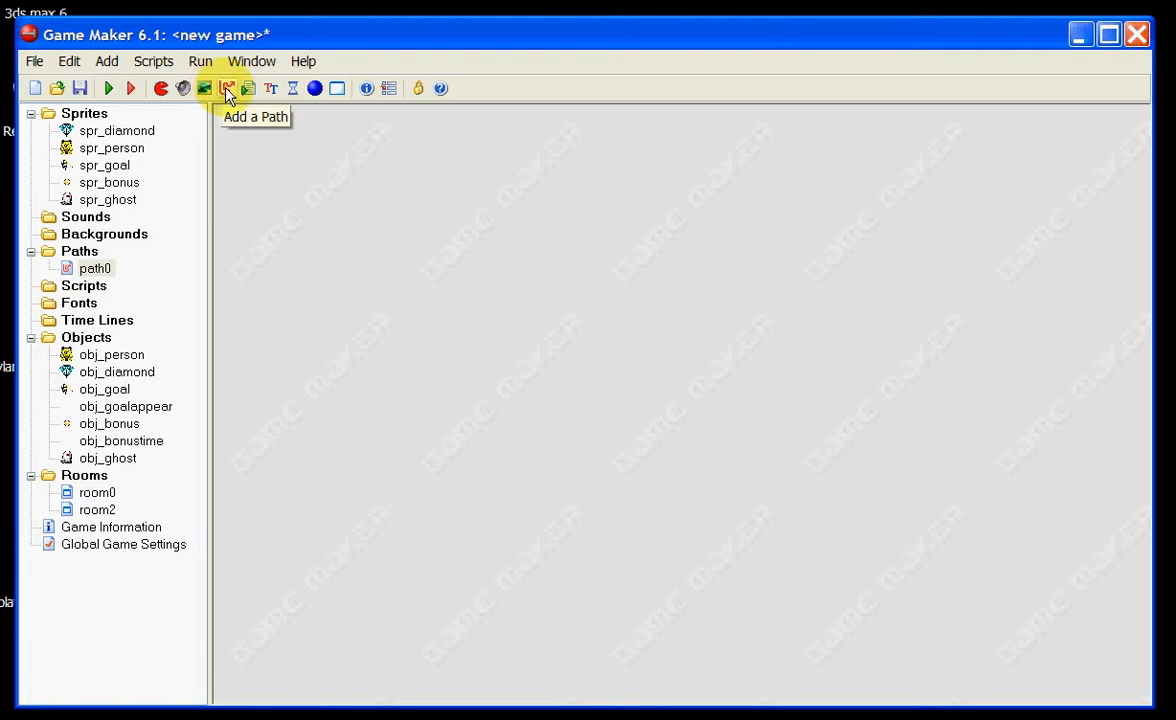
right_click(100, 269)
click(79, 254)
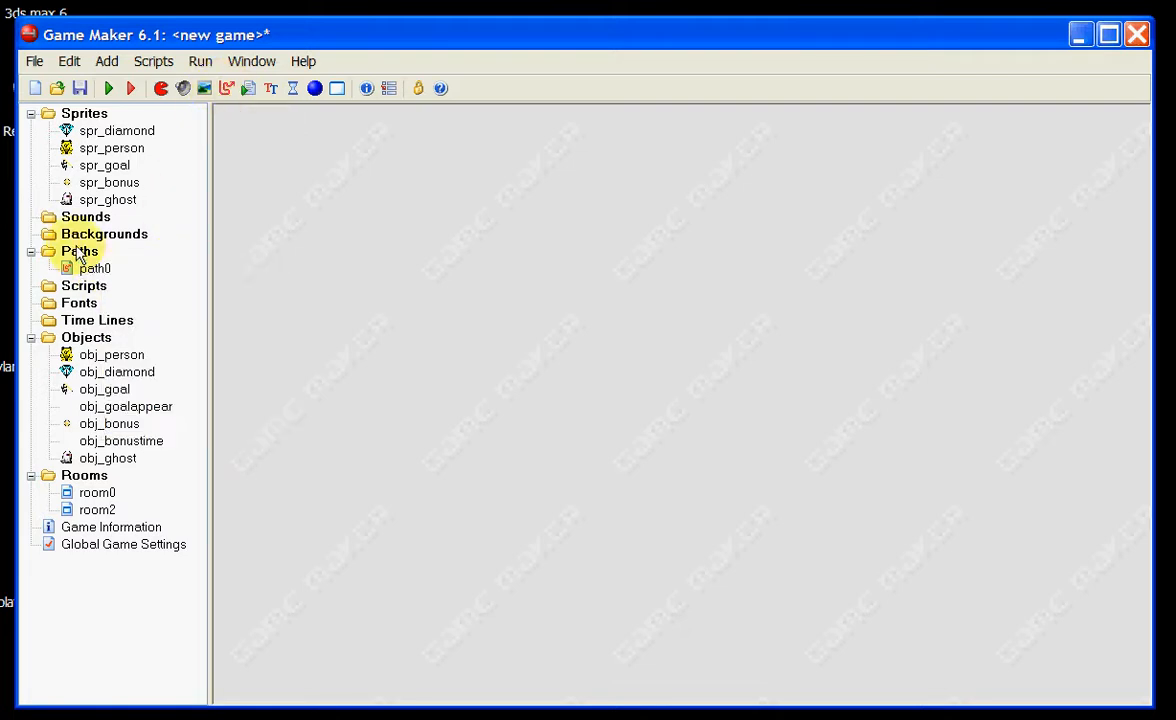
right_click(80, 268)
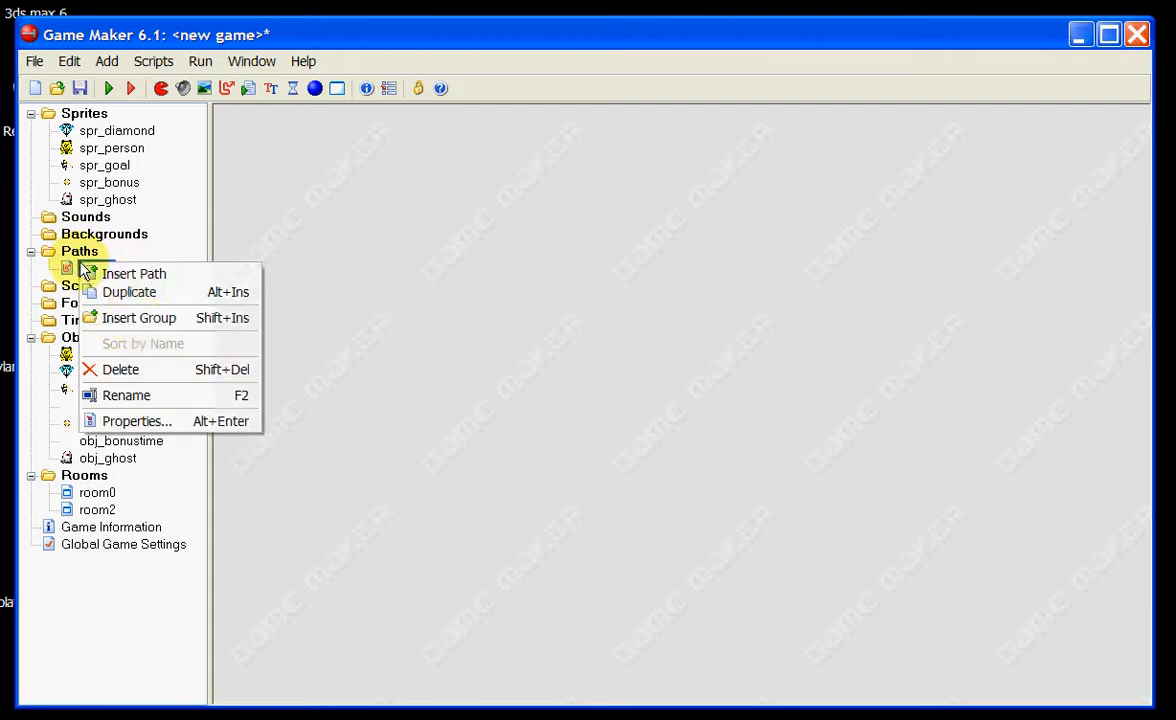
click(139, 370)
click(500, 423)
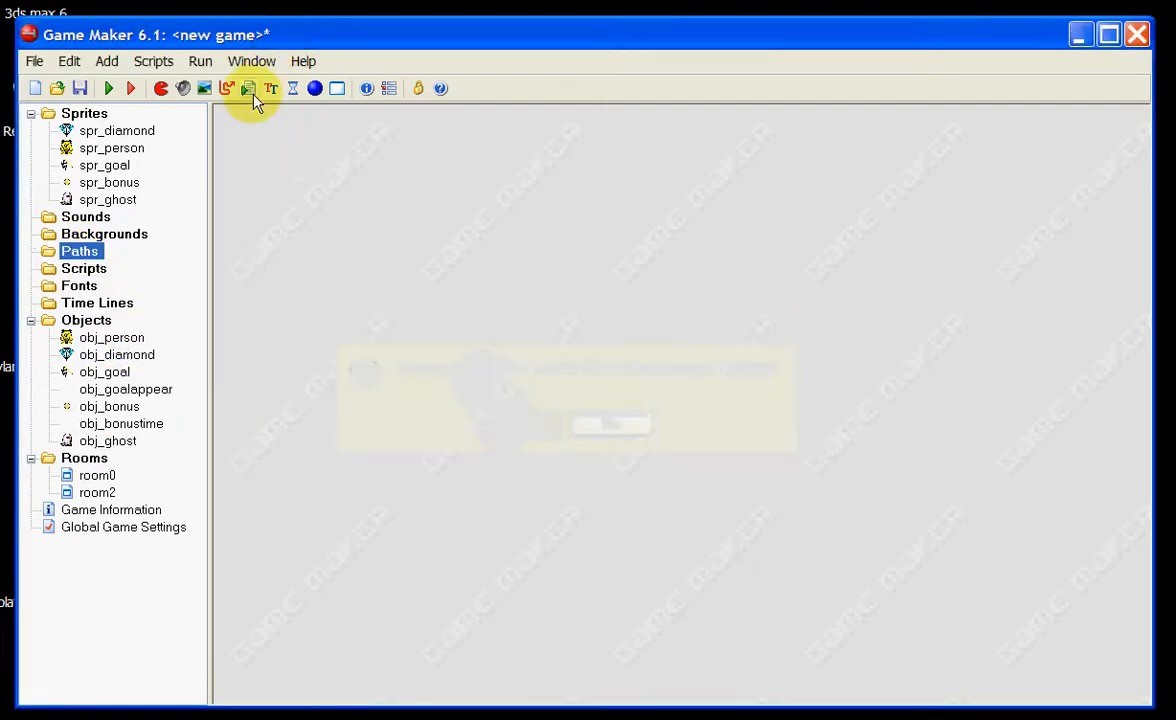
Step: Add a new path and enlarge its properties window until all path settings and more of the grid show
click(228, 89)
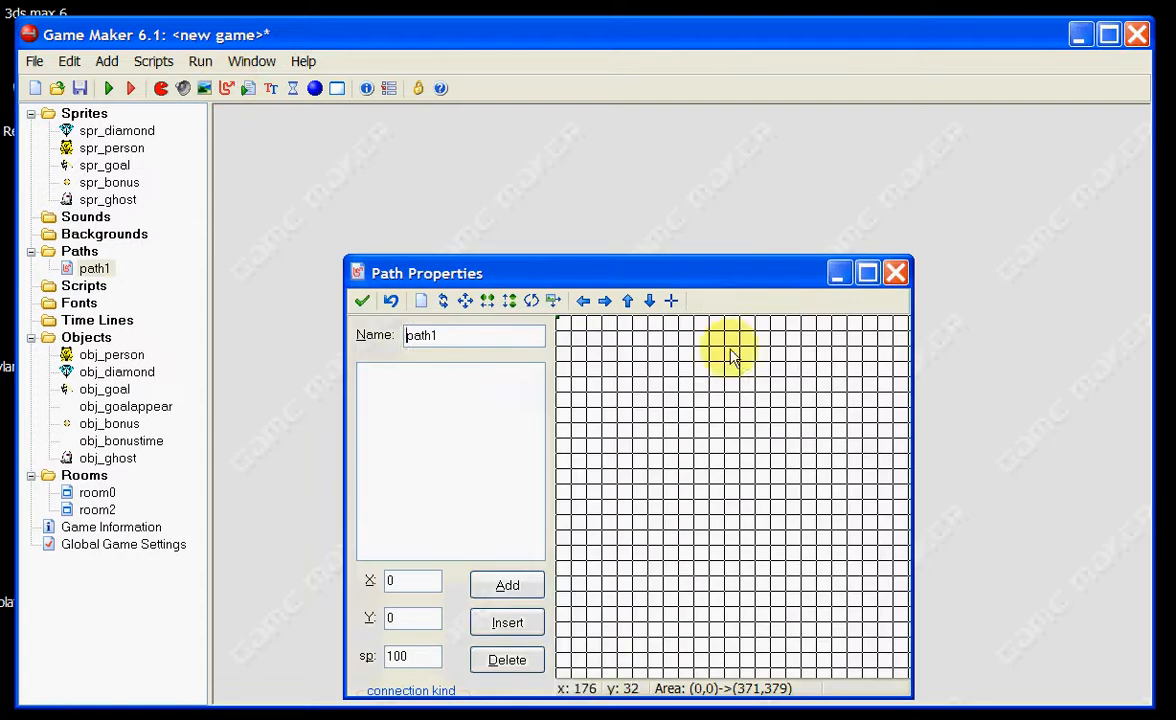
drag(740, 276, 659, 178)
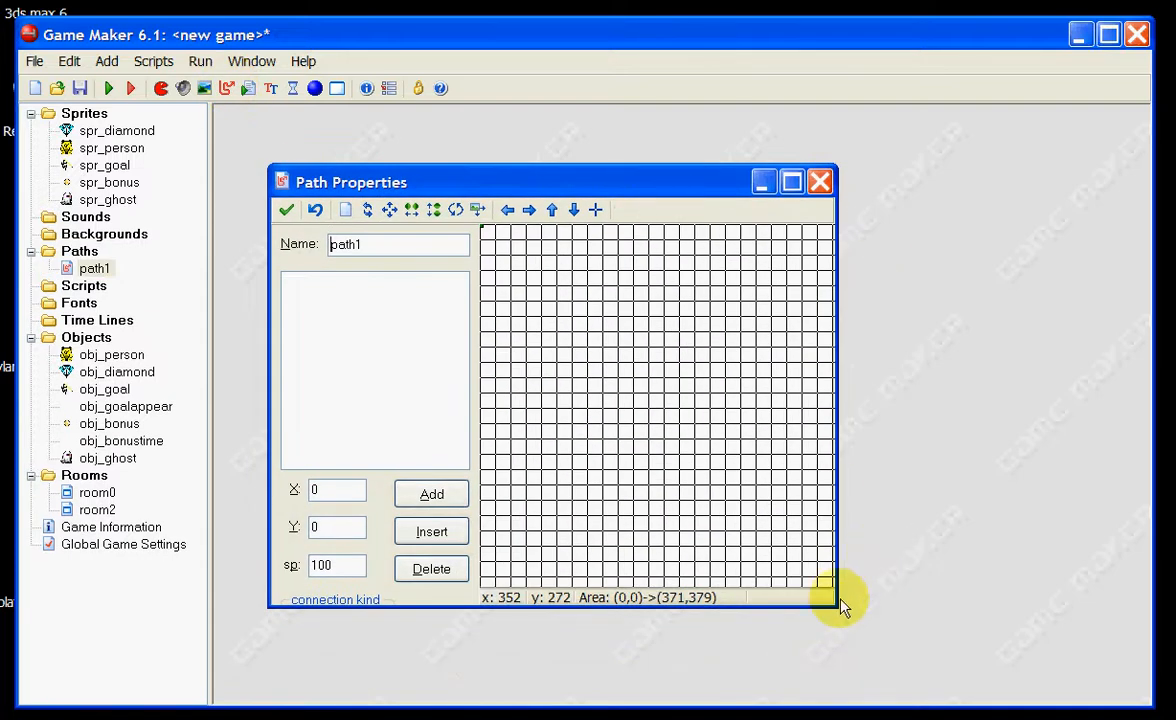
drag(830, 604, 1127, 694)
drag(710, 181, 664, 150)
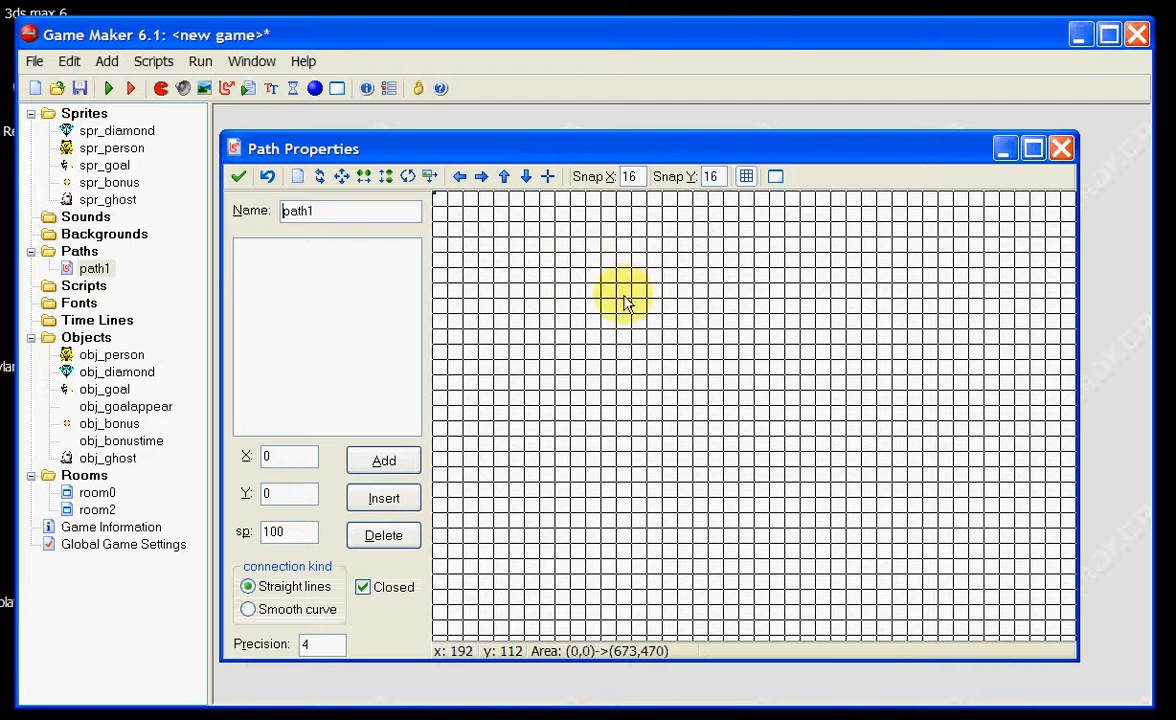
Step: Plot the path's first five points at (64,80), (272,80), (272,192), (496,192) and (528,288)
click(493, 267)
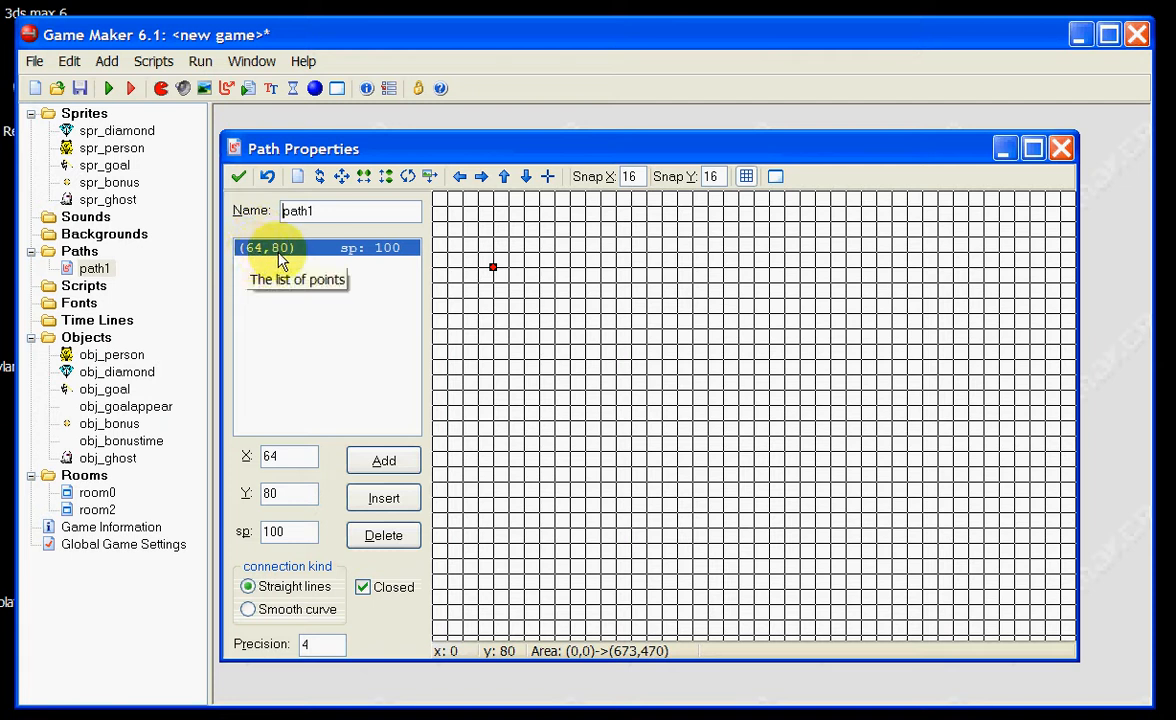
click(694, 270)
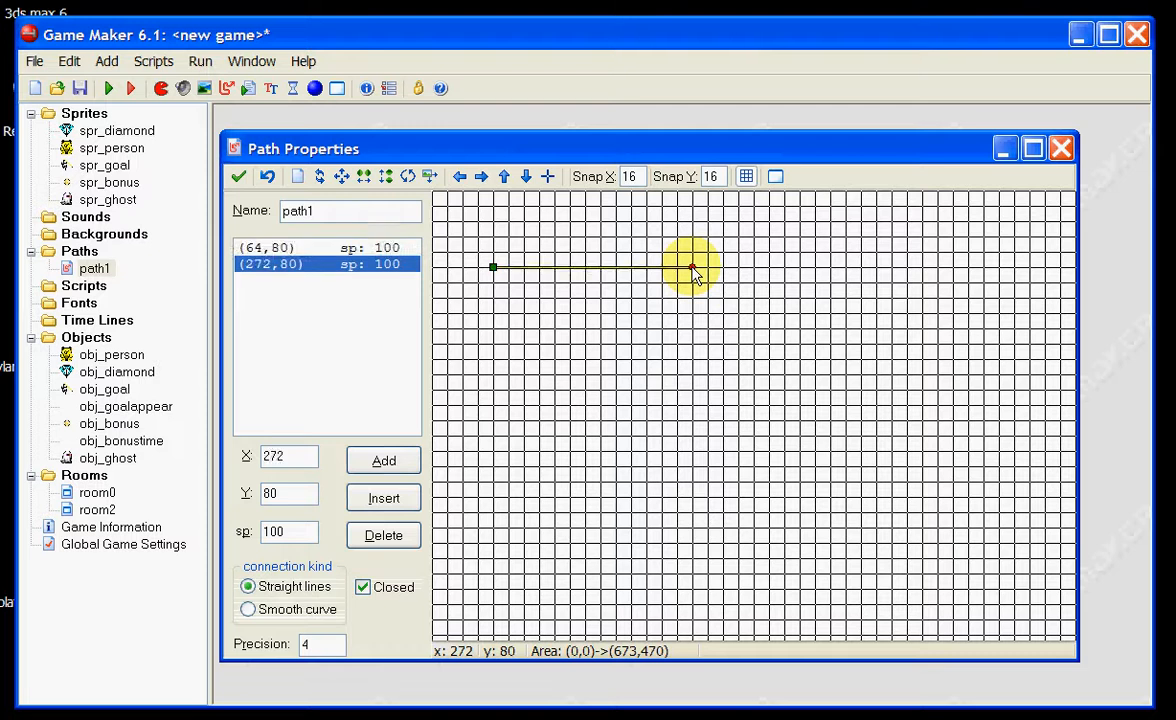
click(696, 380)
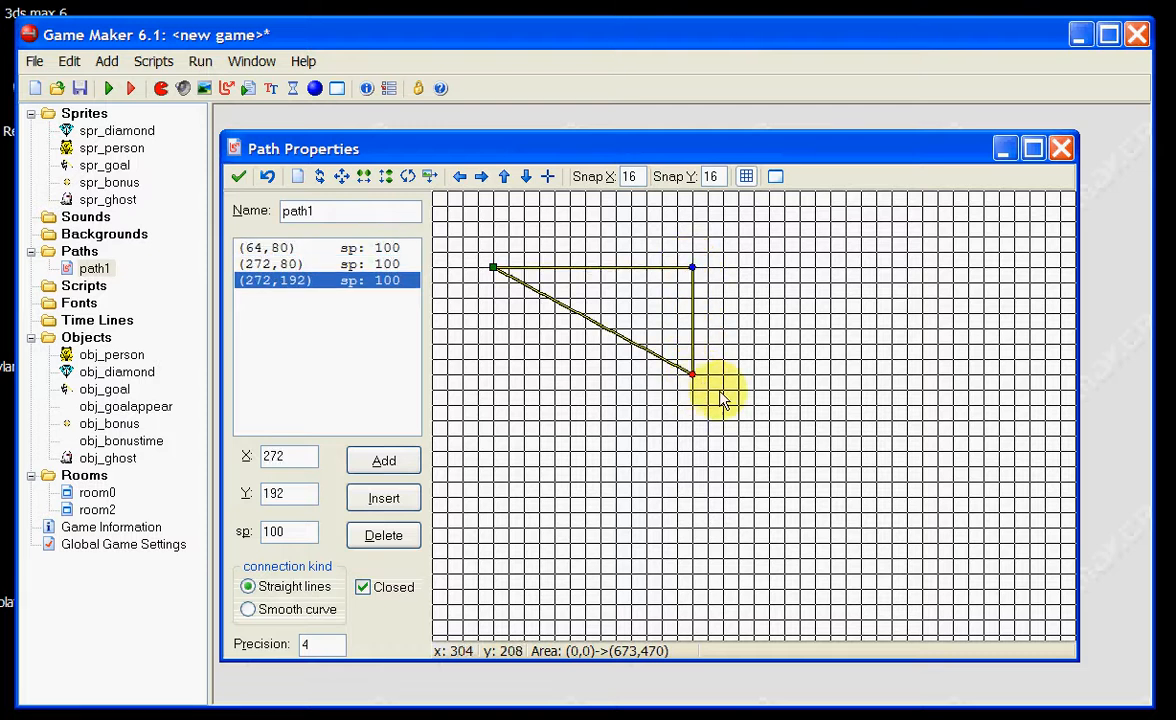
click(910, 382)
click(938, 467)
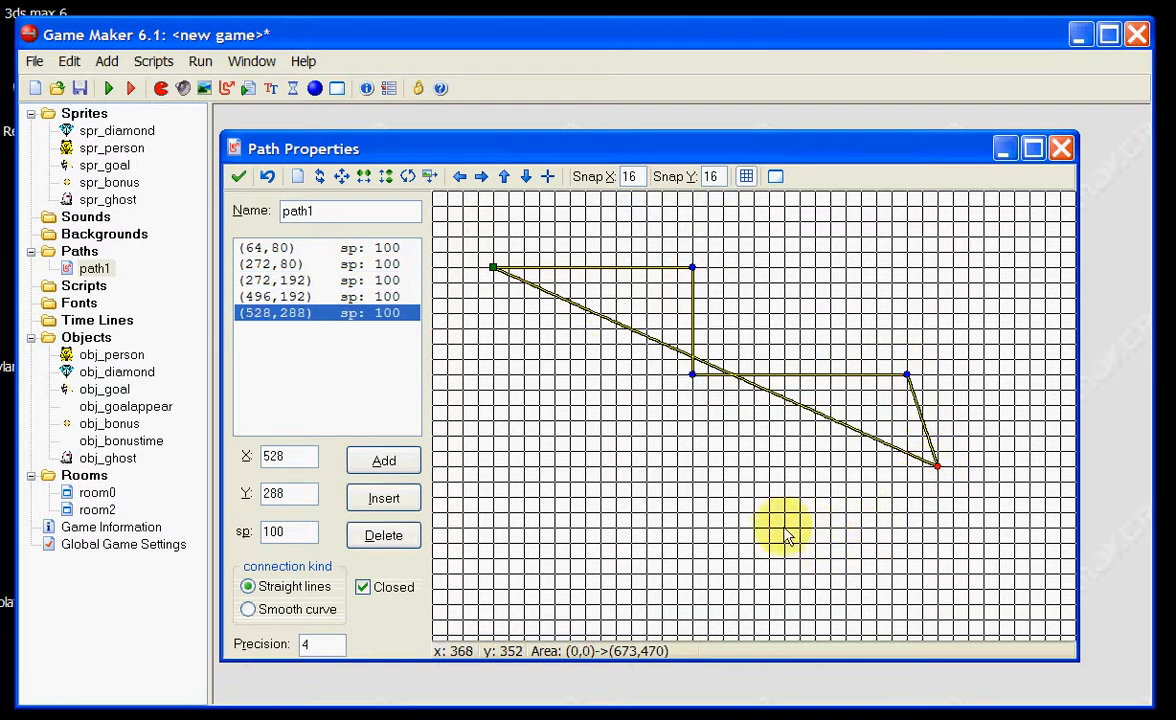
Step: Continue the path back toward its start with points at (336,352), (144,272), (192,208) and (64,160)
click(753, 527)
click(570, 452)
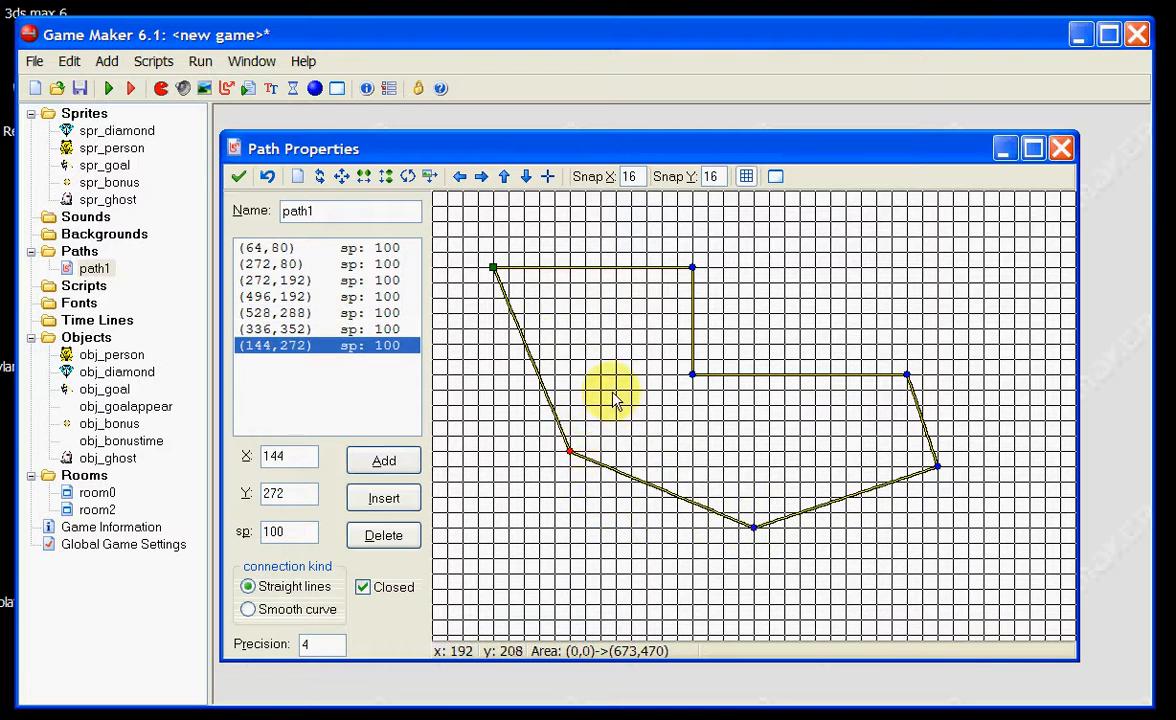
click(615, 390)
click(493, 343)
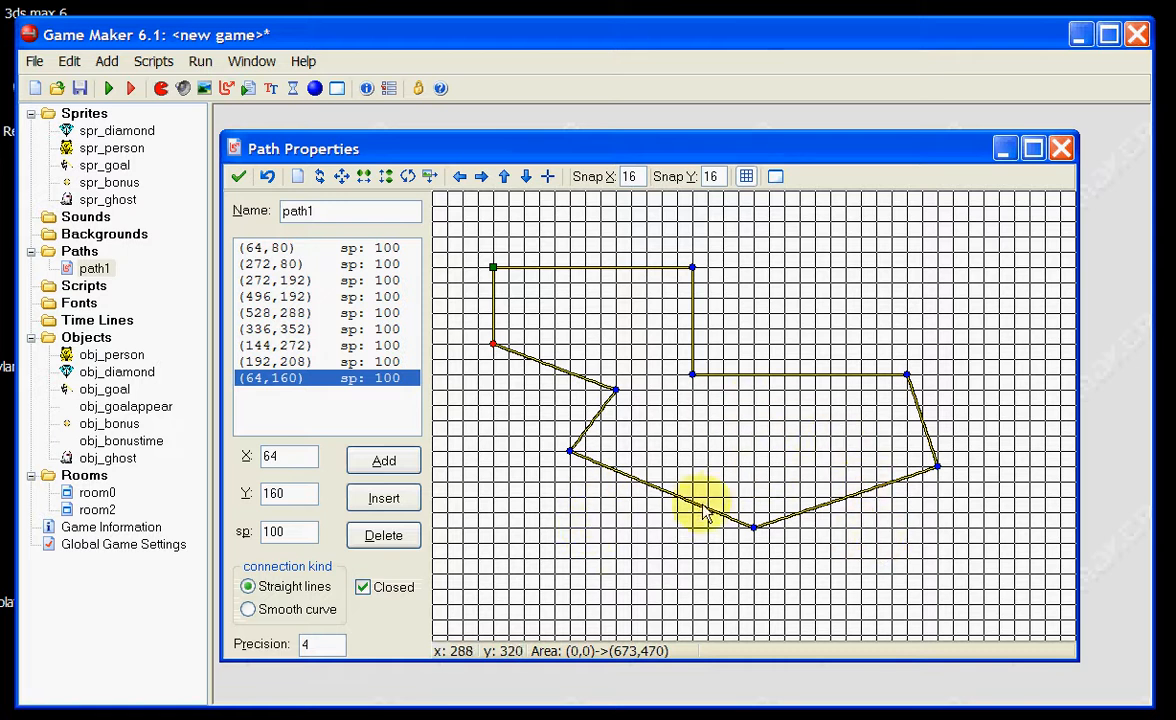
Step: Switch the path to a smooth curve, and reshape it by moving the second point to (288,48) and adding a point at (96,112)
click(248, 610)
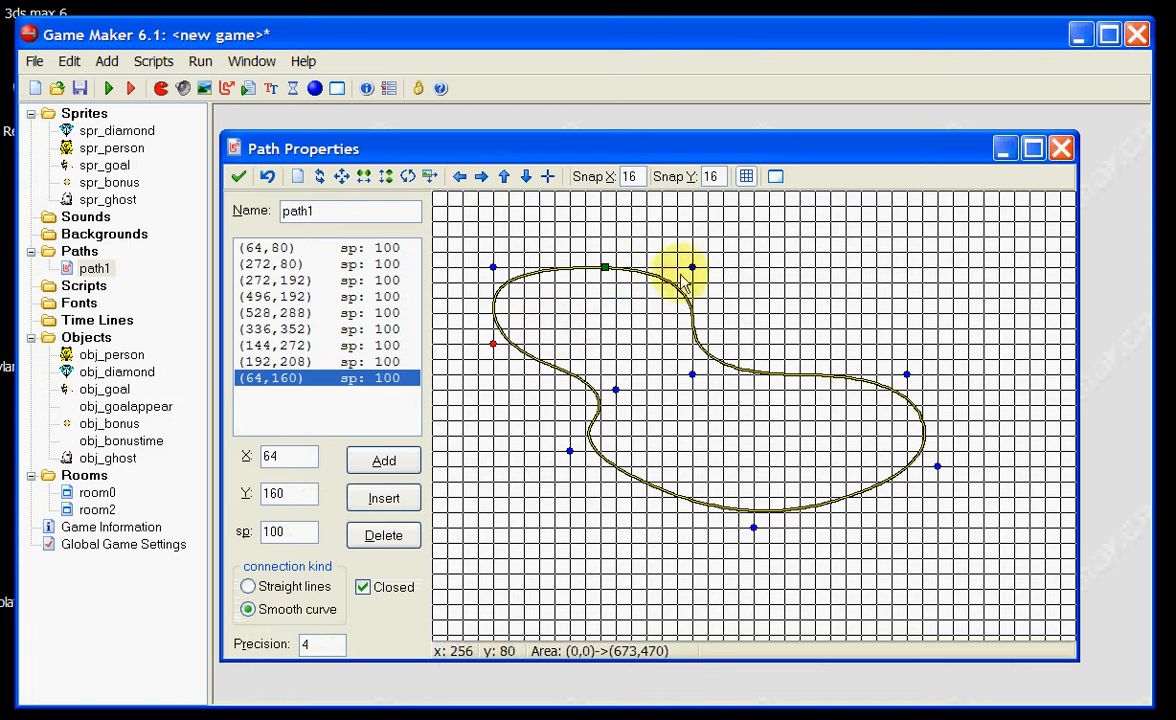
drag(692, 268, 707, 237)
drag(613, 253, 523, 305)
Step: Move the path points at (192,208), (336,352) and (528,288) to (176,208), (288,400) and (480,336) respectively
drag(614, 393, 600, 390)
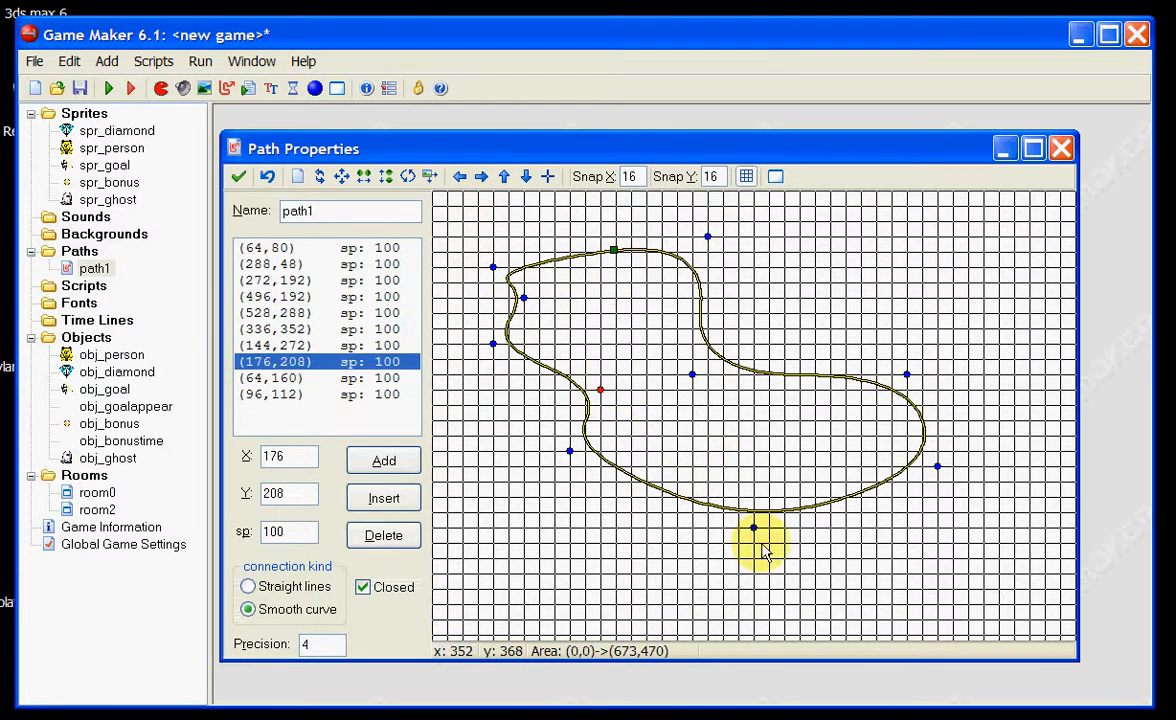
drag(757, 533, 707, 575)
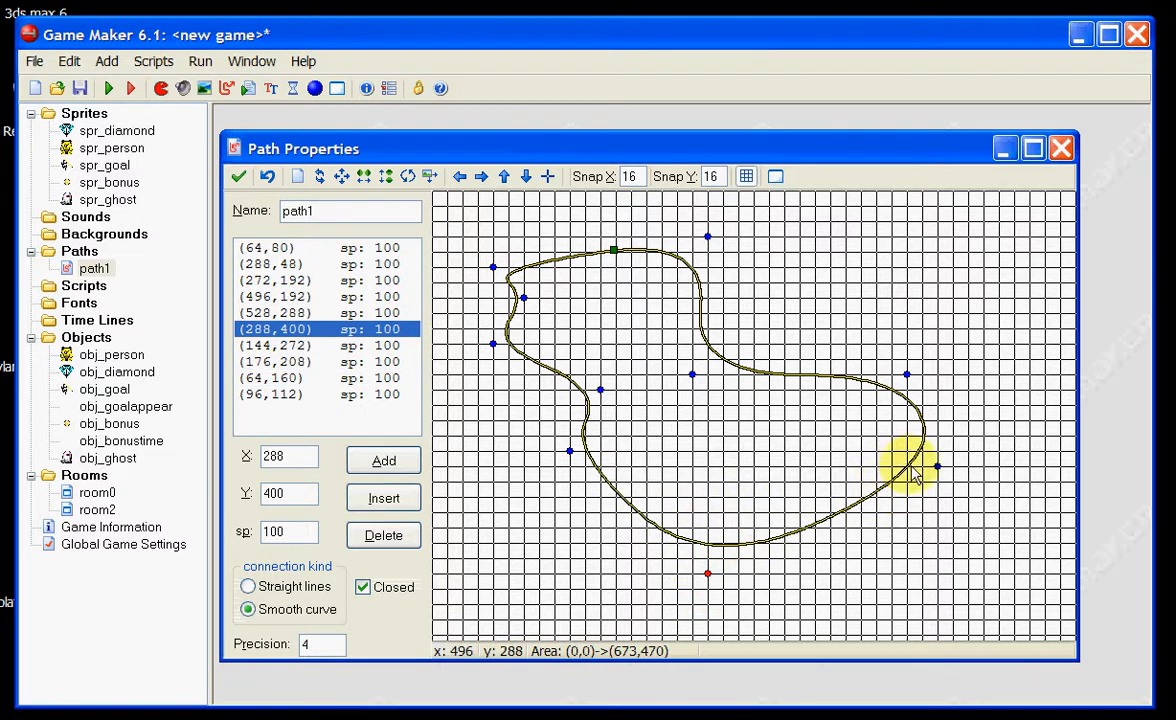
drag(937, 466, 892, 515)
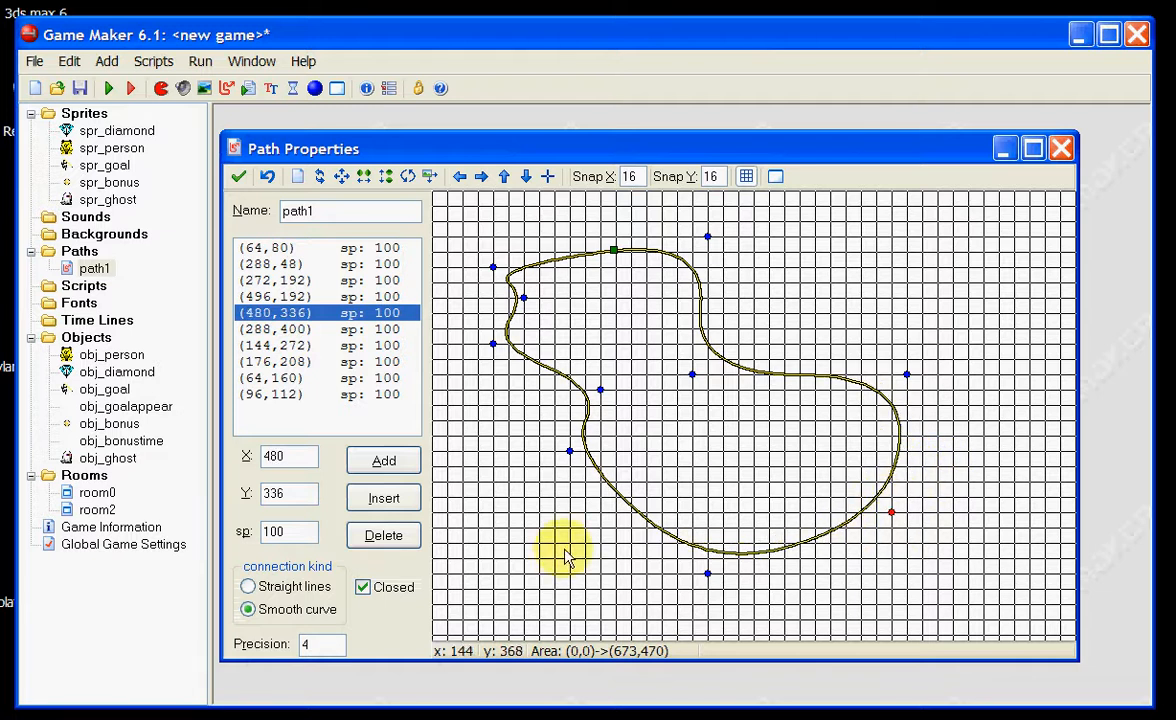
Step: Try the path as an open curve, and restore the Closed option
click(362, 590)
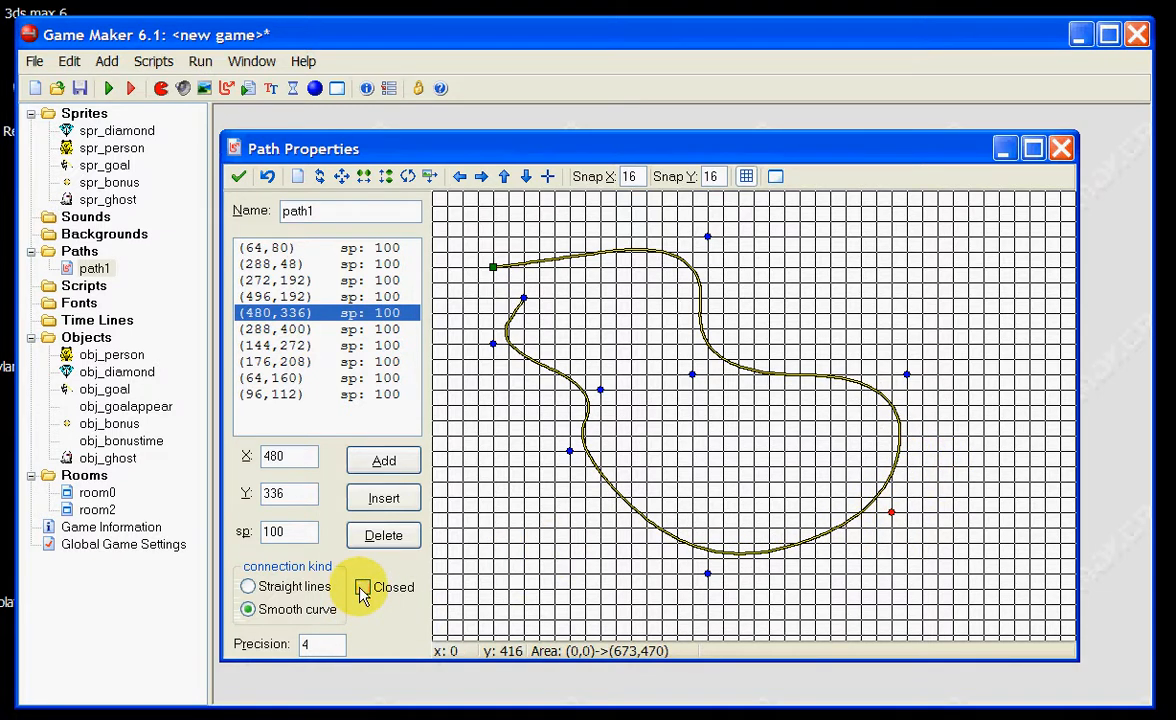
click(362, 588)
click(363, 587)
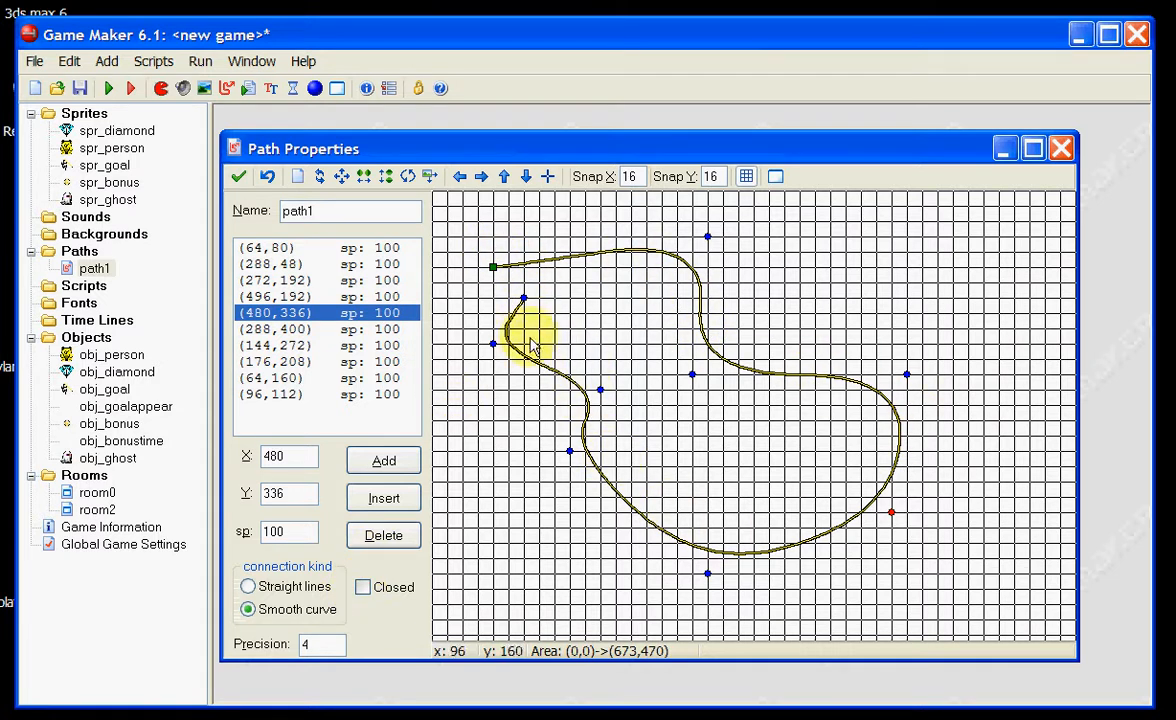
click(362, 587)
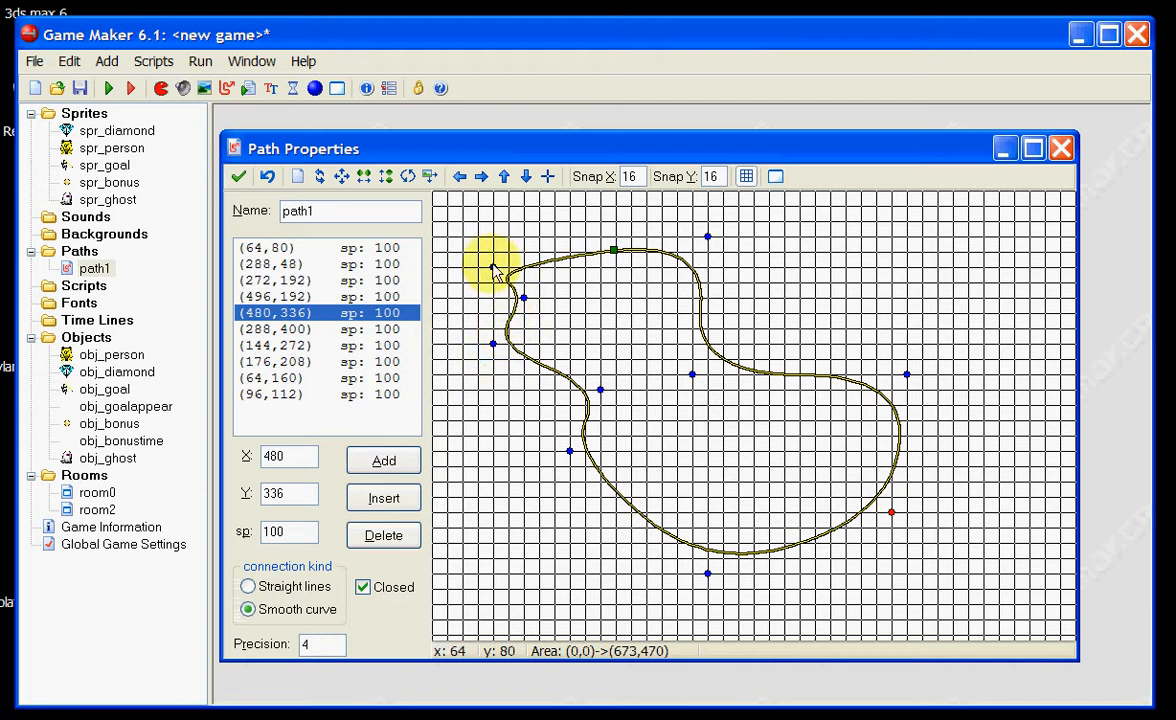
Step: Move the path's first point to (128,64), and save the path under the name path_monster
drag(493, 270, 557, 256)
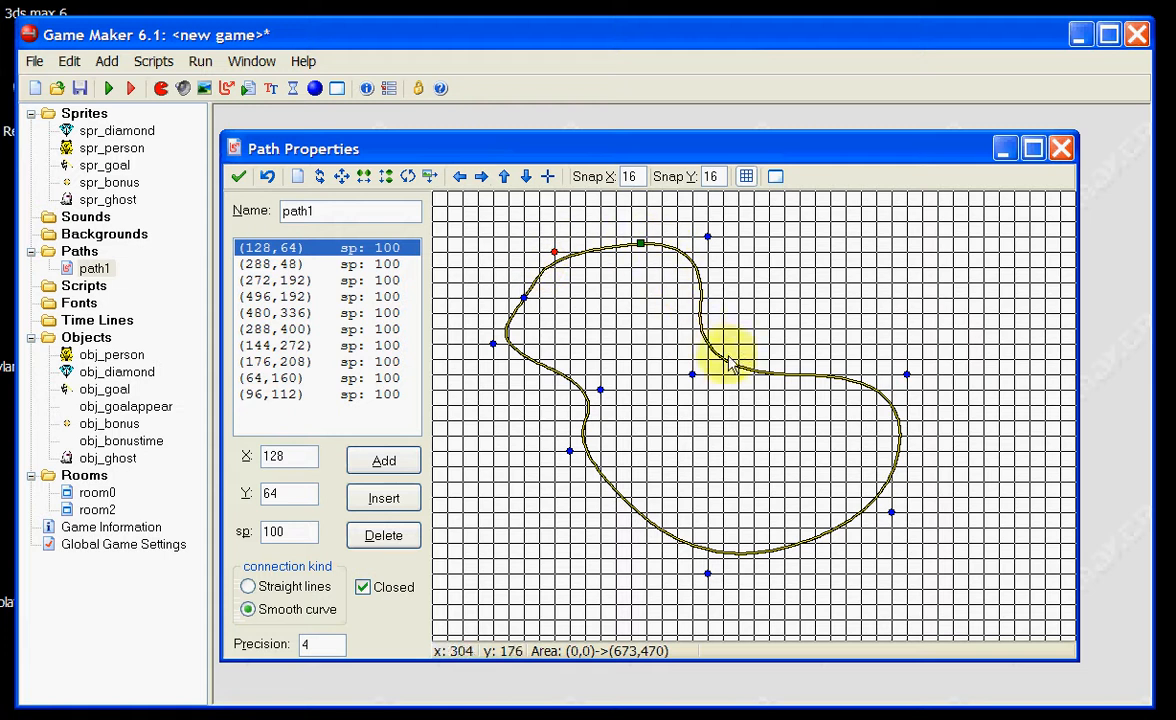
drag(340, 213, 311, 211)
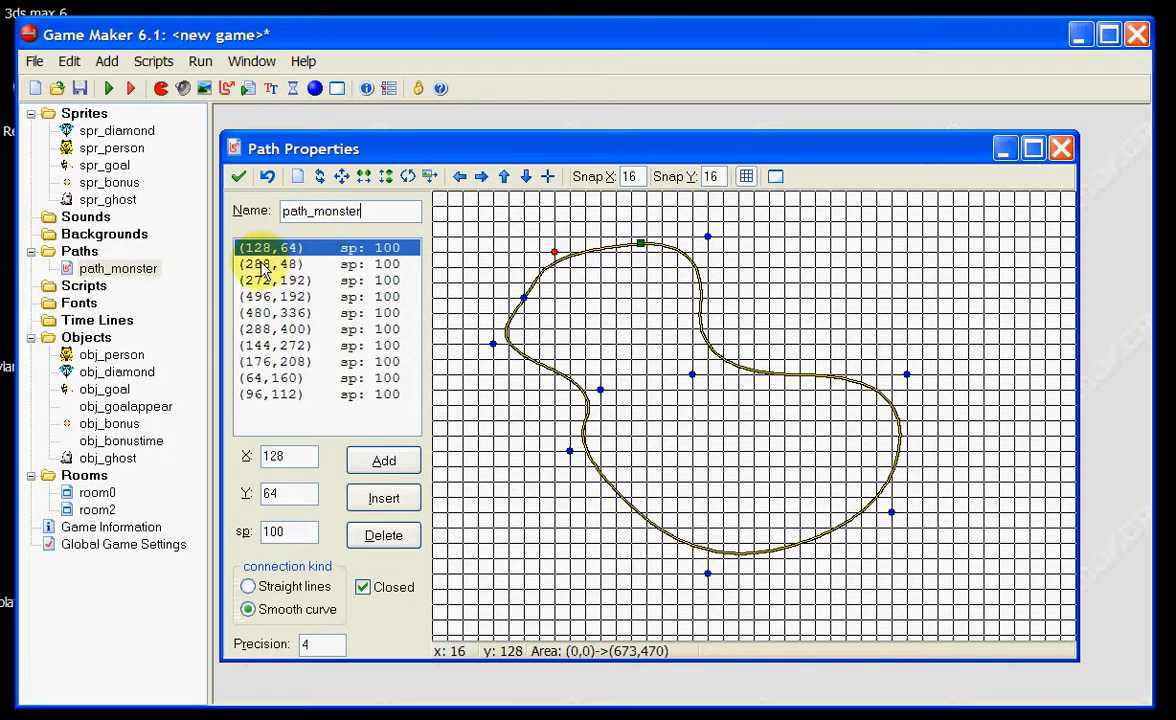
click(240, 178)
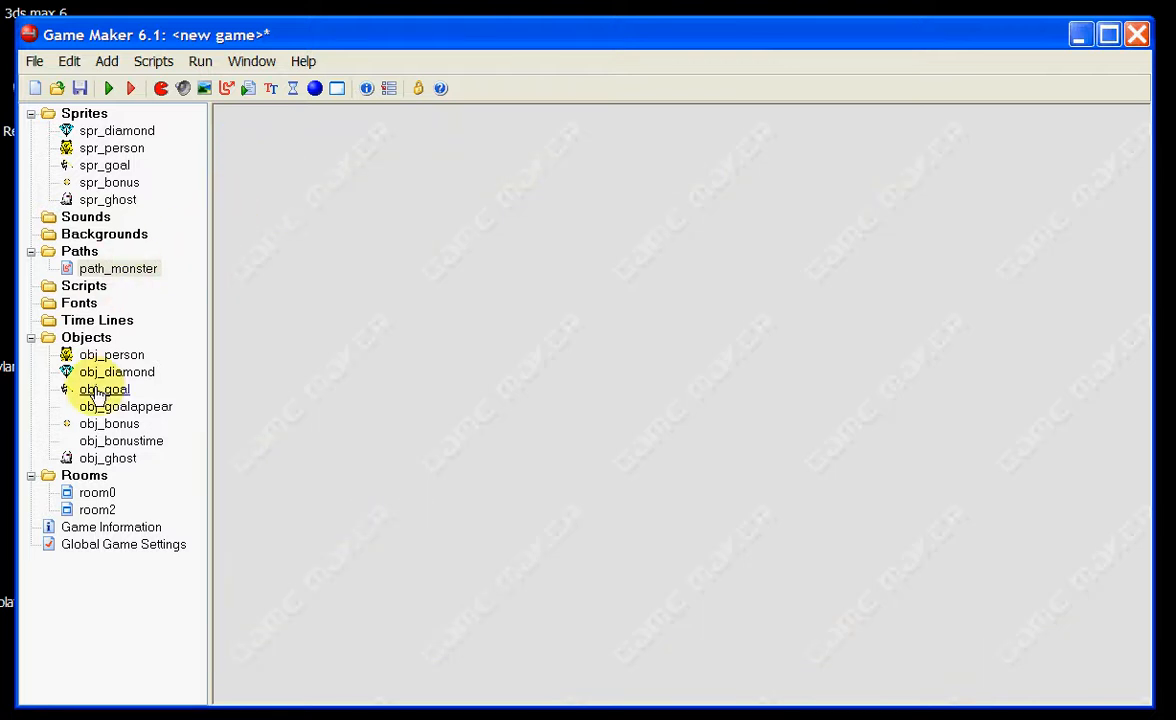
Step: Open the properties of obj_ghost in an enlarged window and add a Create event
double_click(118, 460)
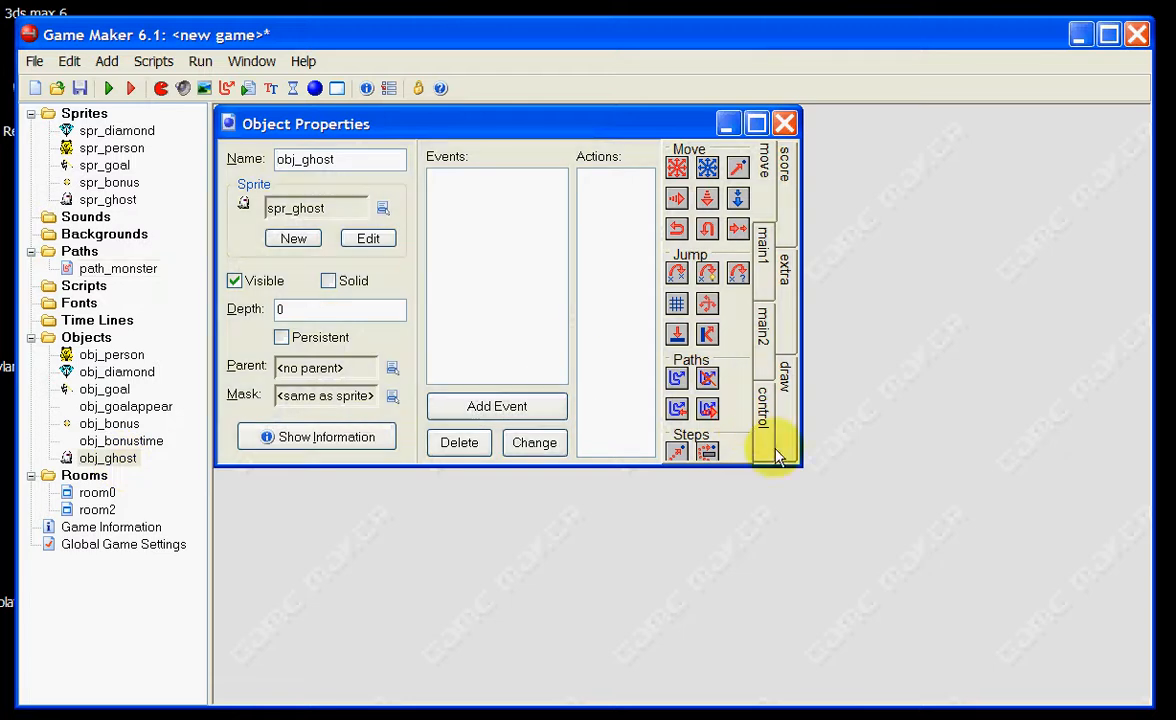
drag(797, 474, 869, 531)
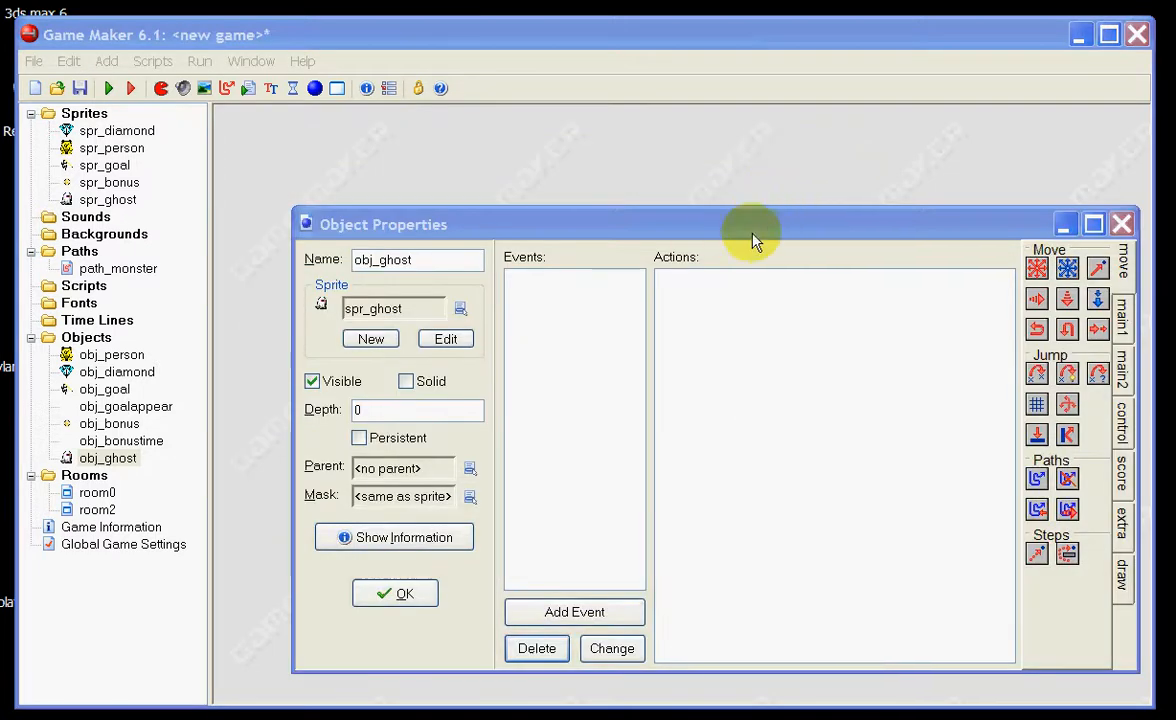
drag(754, 240, 678, 184)
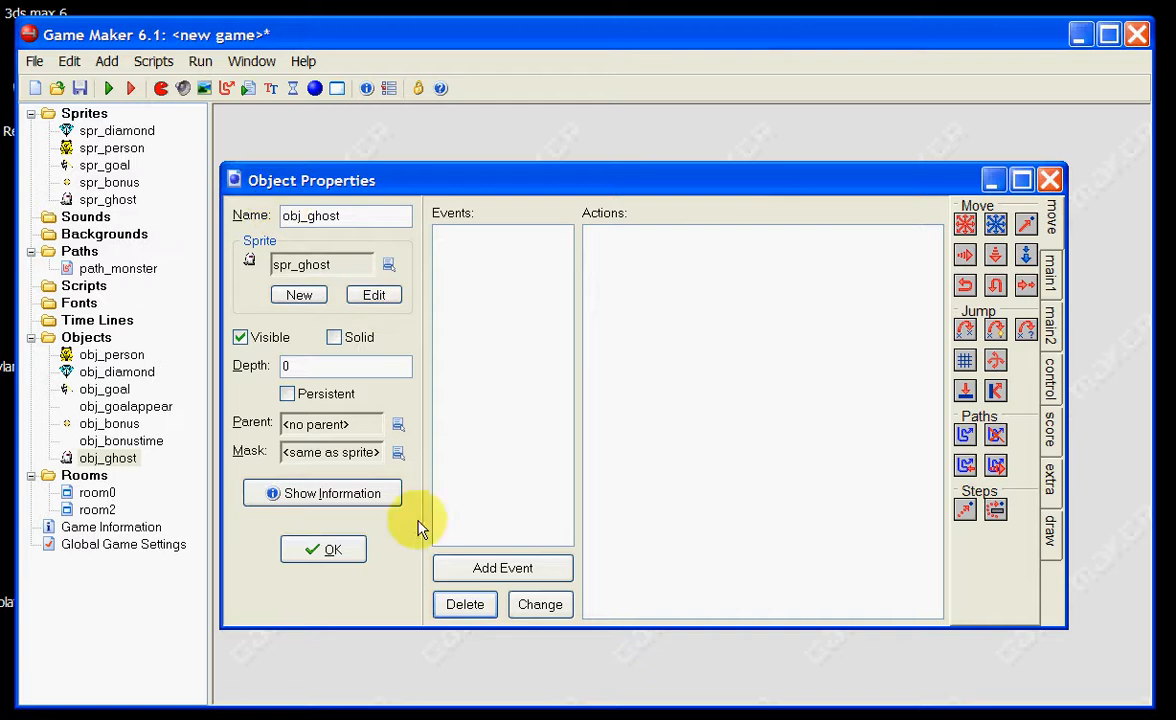
click(502, 567)
click(508, 324)
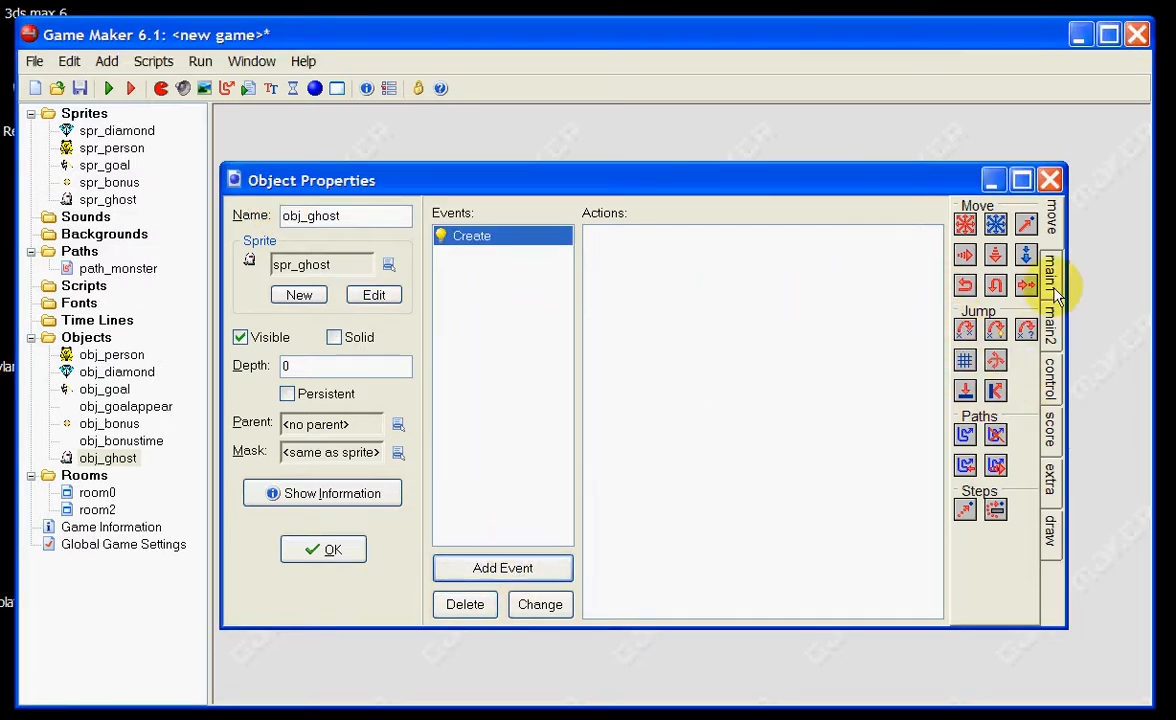
Step: Add a set-path action to the Create event using path_monster, speed 5 and continue from start at the end, and save the object
drag(966, 432, 691, 286)
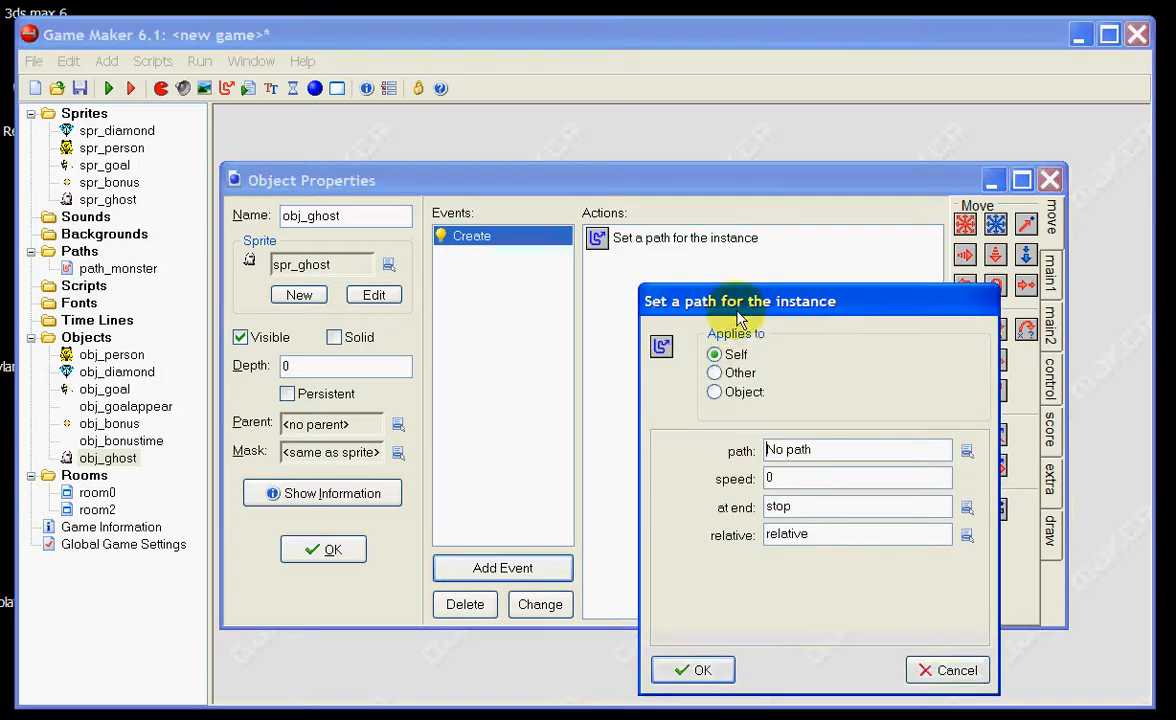
click(967, 451)
click(1005, 480)
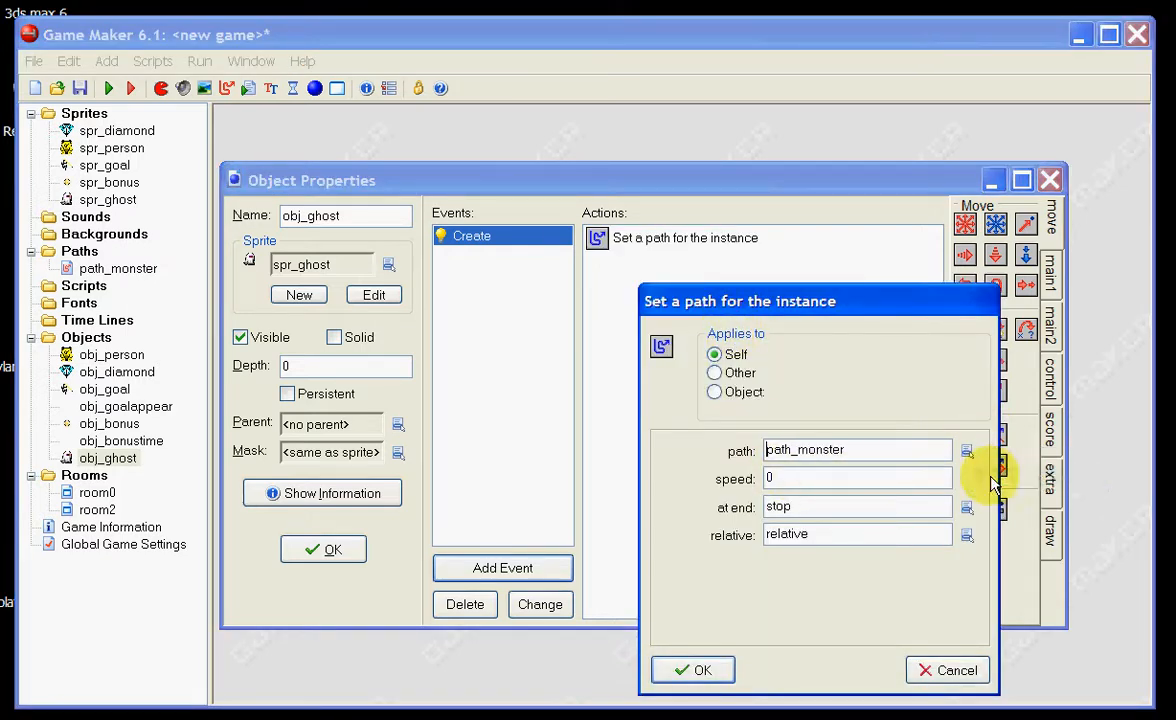
double_click(798, 487)
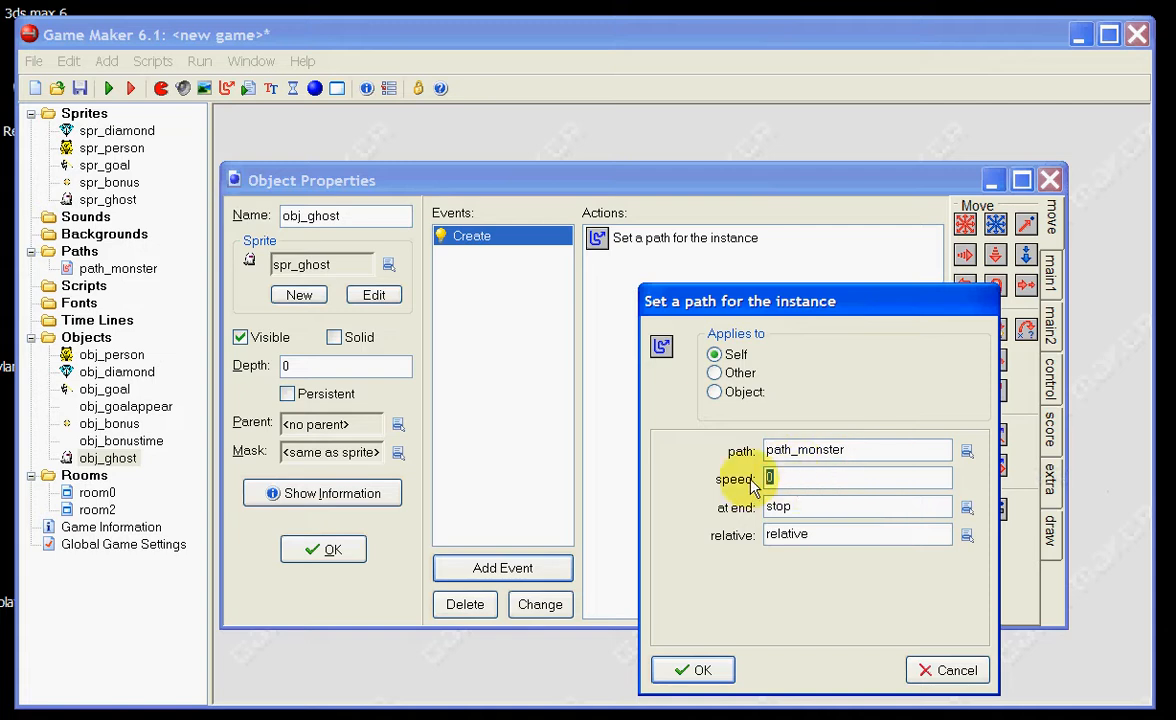
text(5)
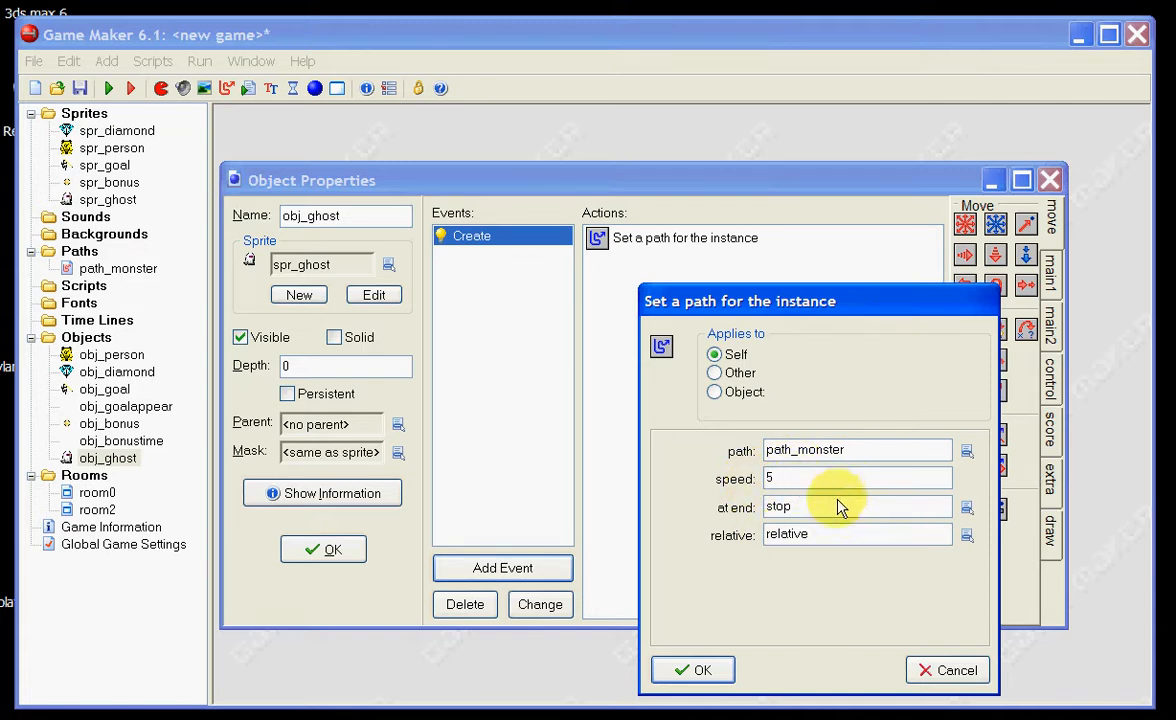
click(968, 508)
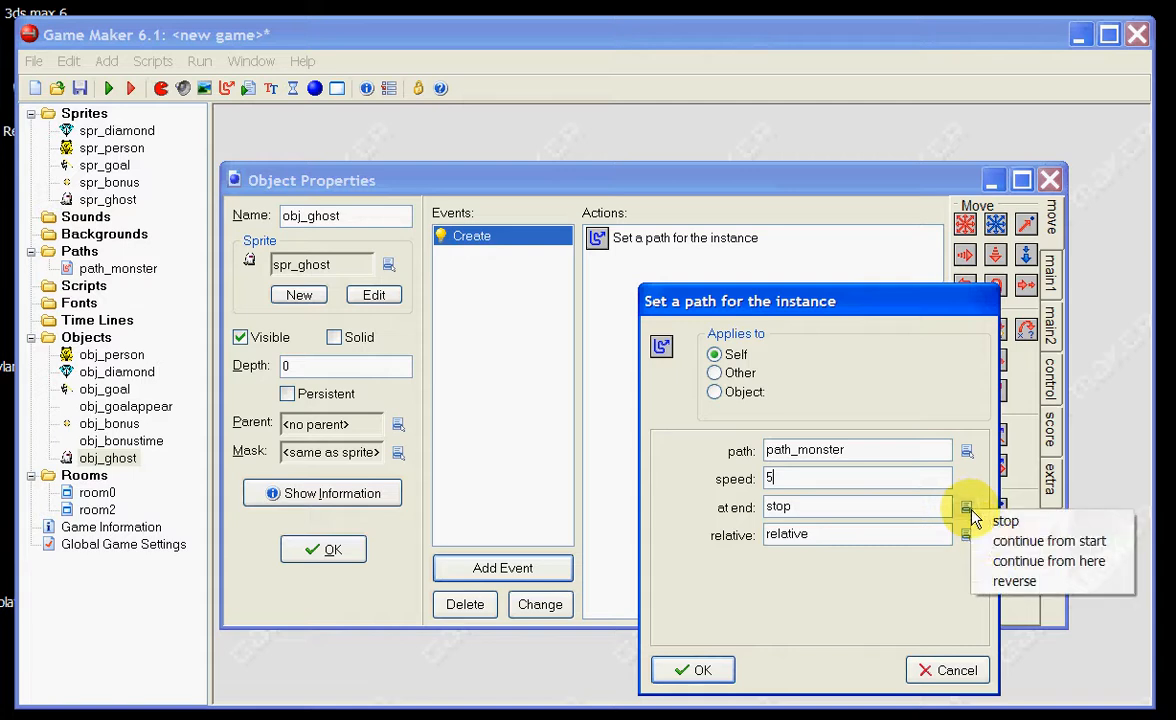
click(1040, 541)
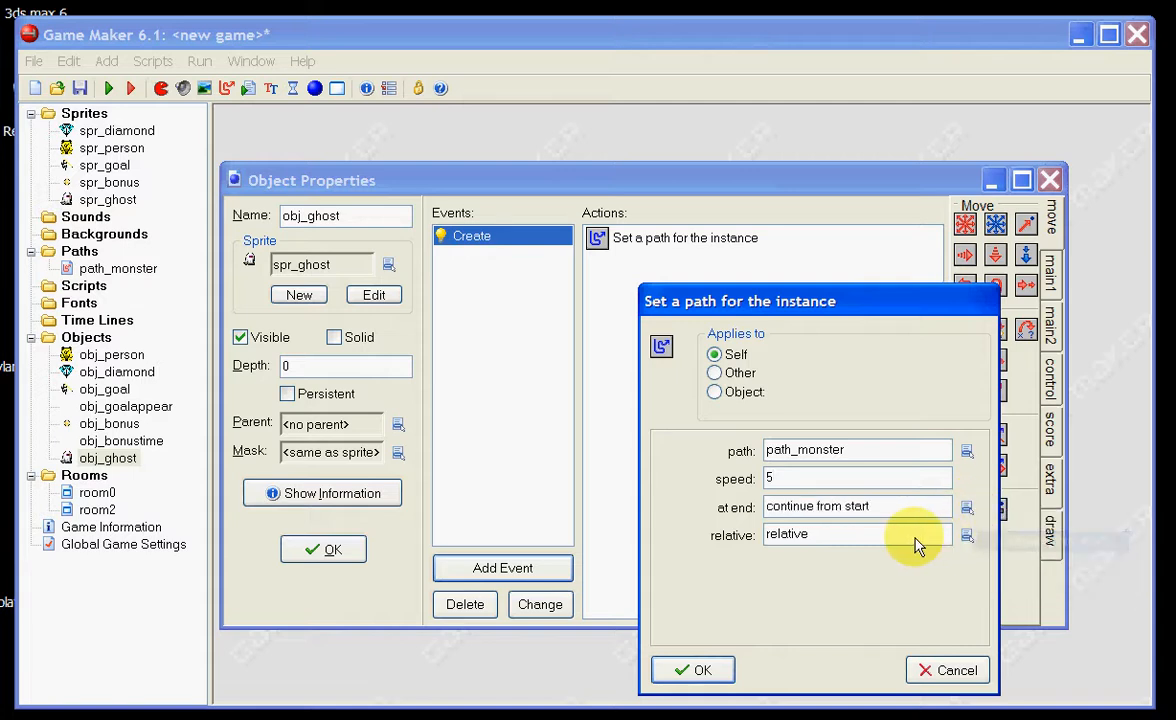
click(690, 669)
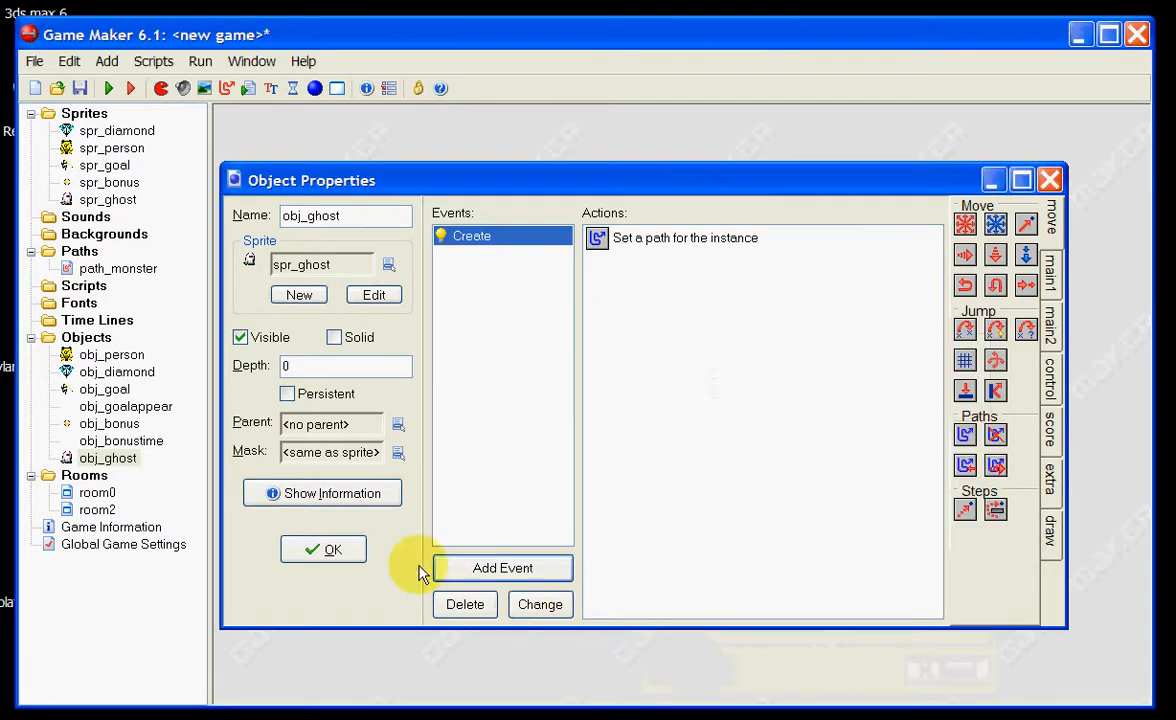
click(336, 553)
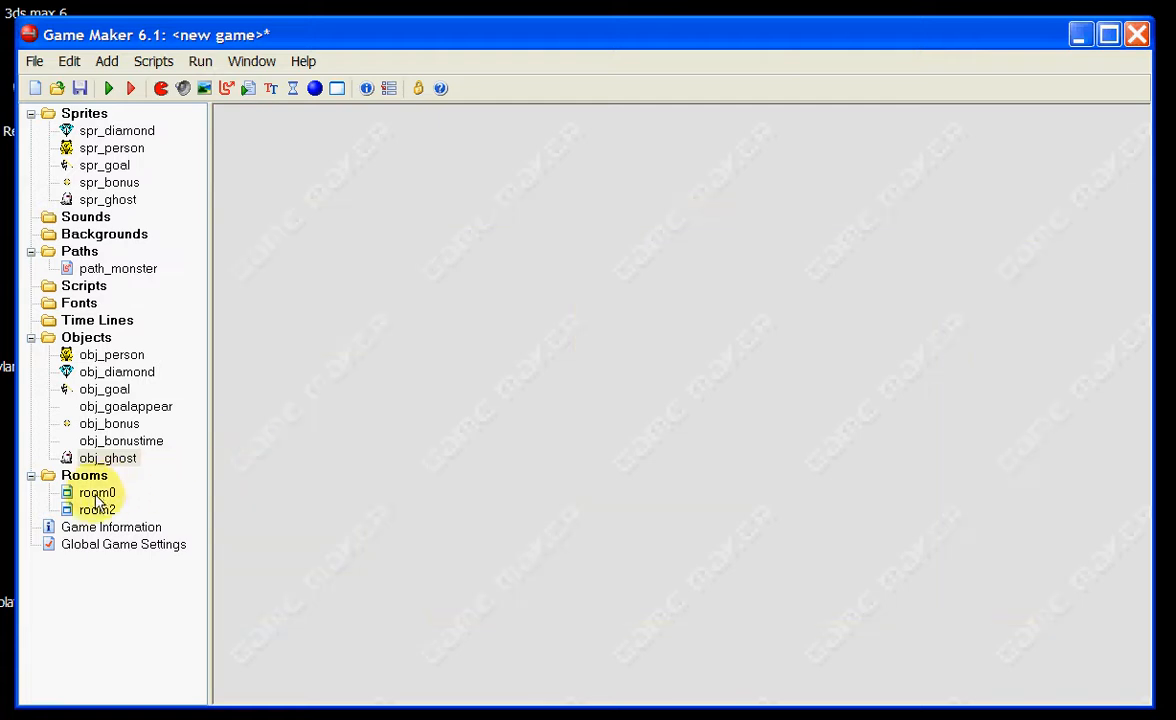
Step: Place one obj_ghost instance in room0 a short distance above the bear, and save the room
double_click(98, 493)
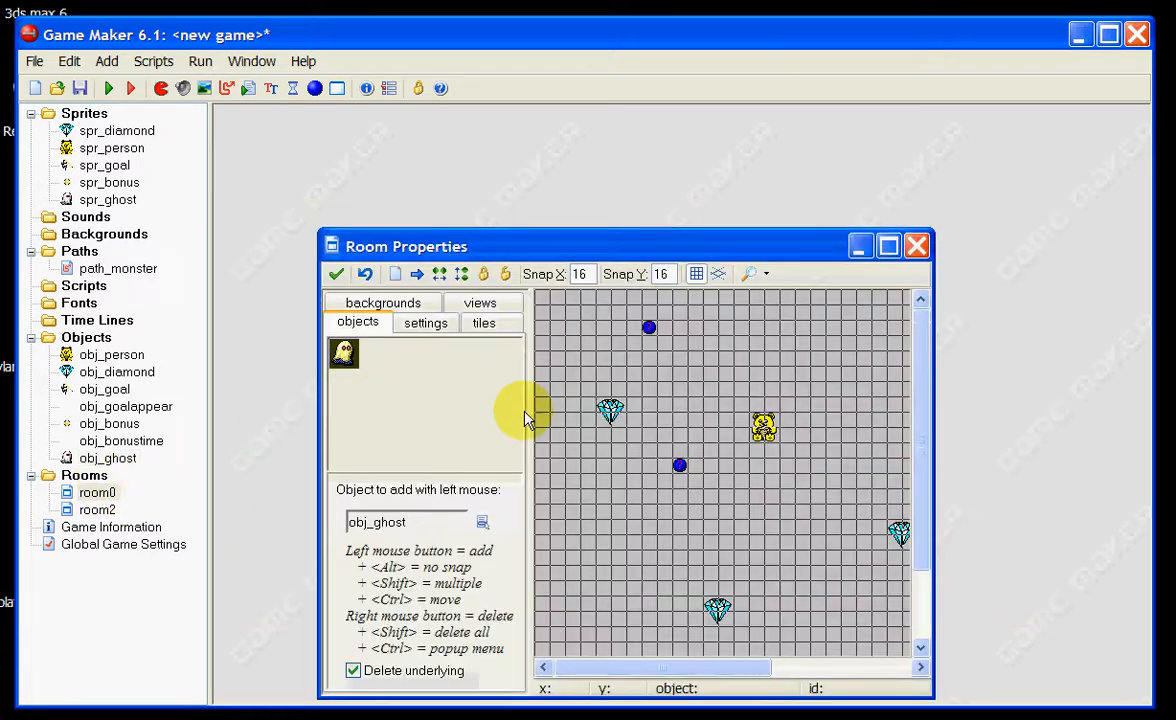
click(463, 407)
click(524, 524)
click(763, 346)
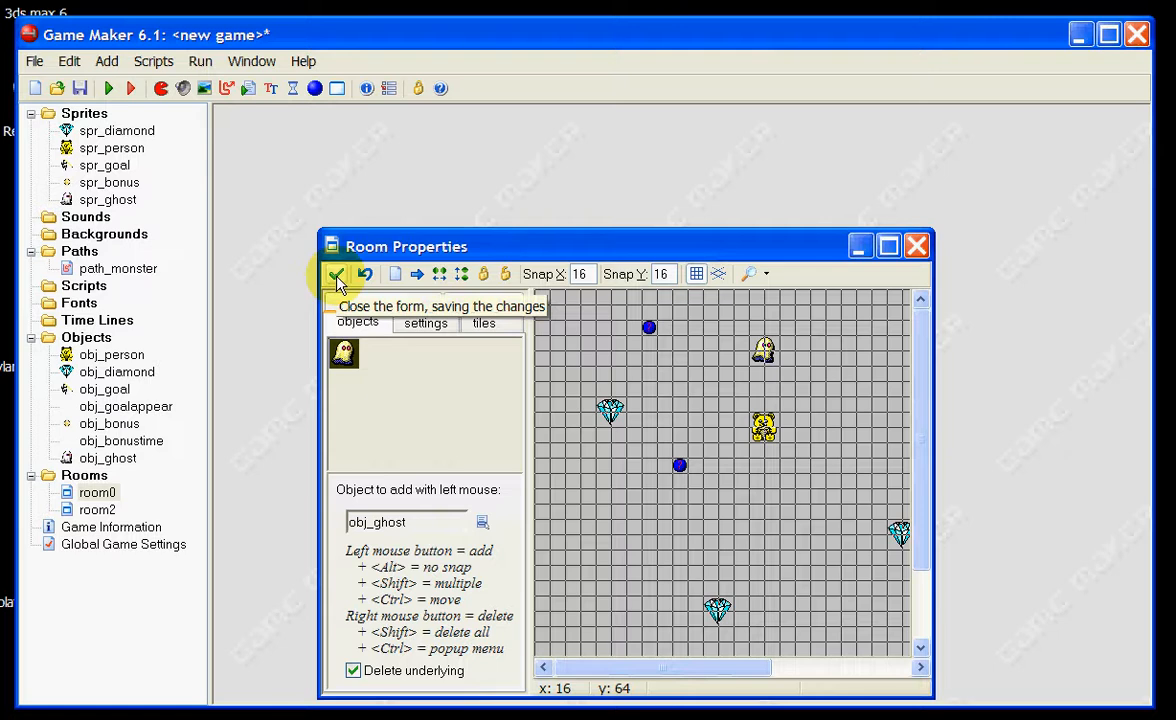
click(336, 277)
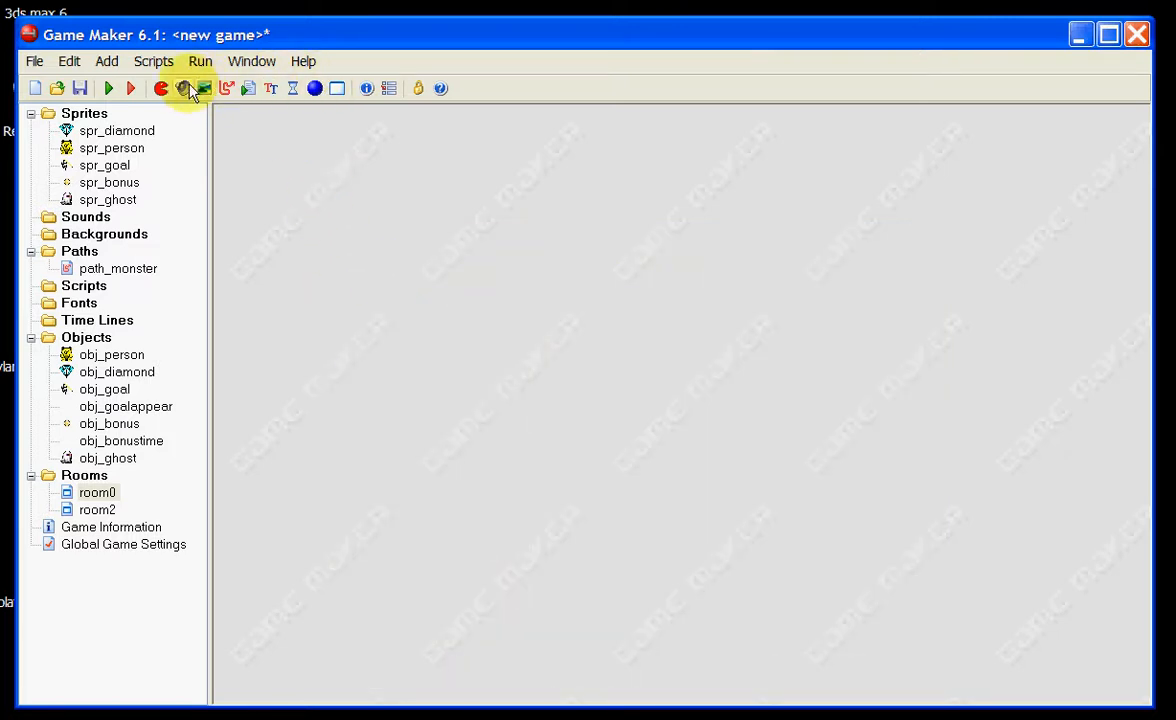
Step: Run the game and steer the bear around the room to check the ghost's movement along its path
click(109, 89)
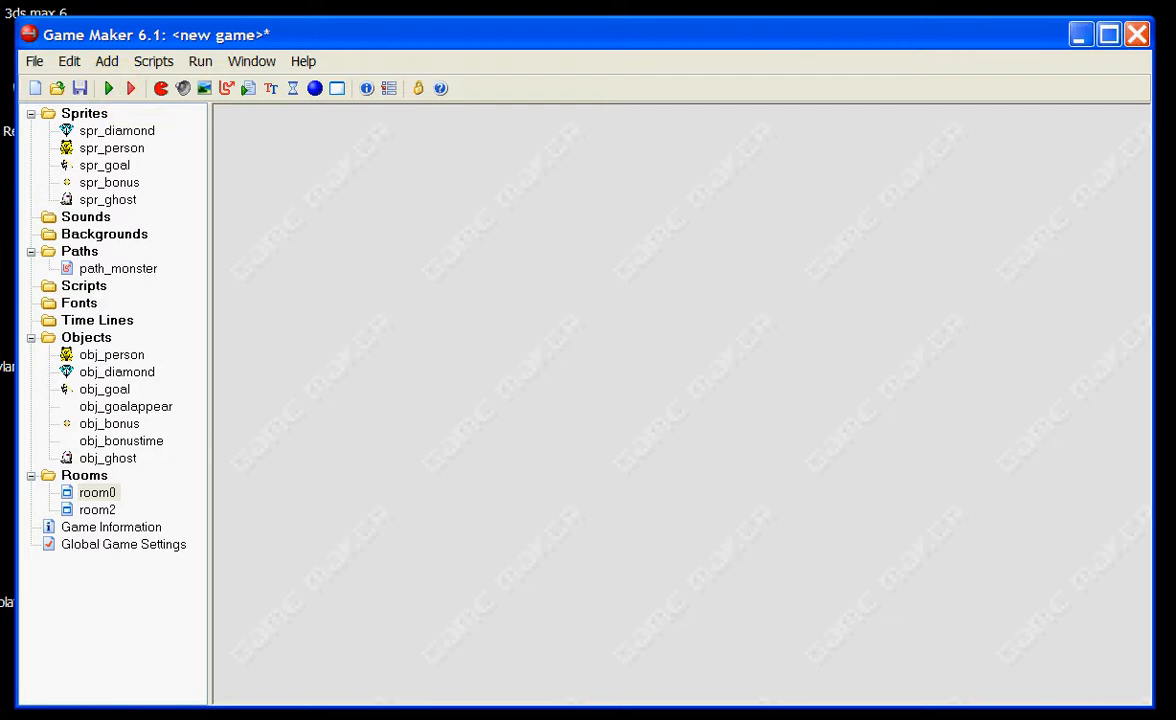
click(601, 431)
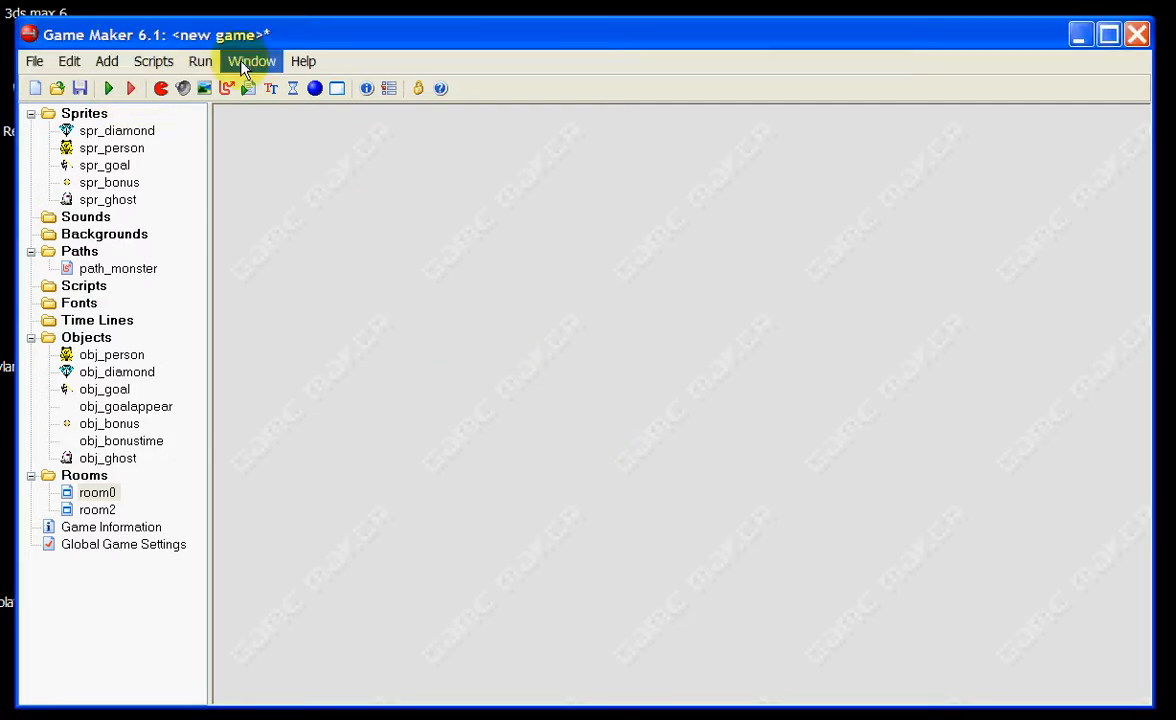
click(109, 89)
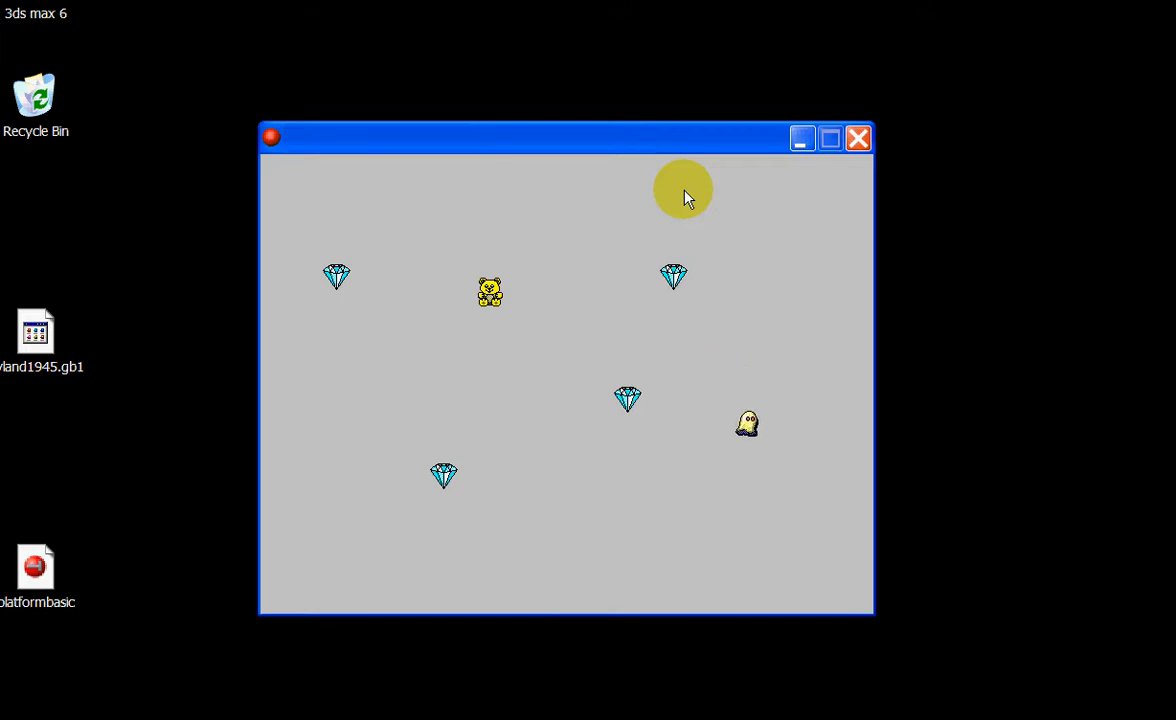
key(Down)
key(Right)
key(Left)
key(Right)
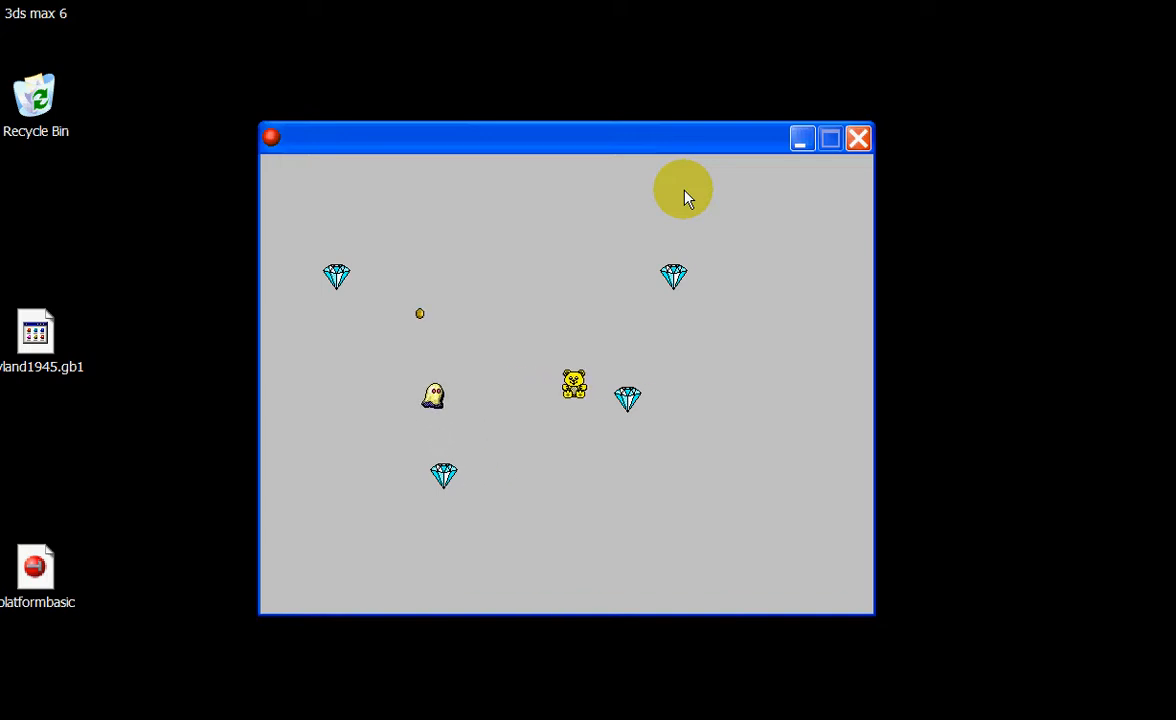
key(Up)
key(Up)
key(Left)
key(Up)
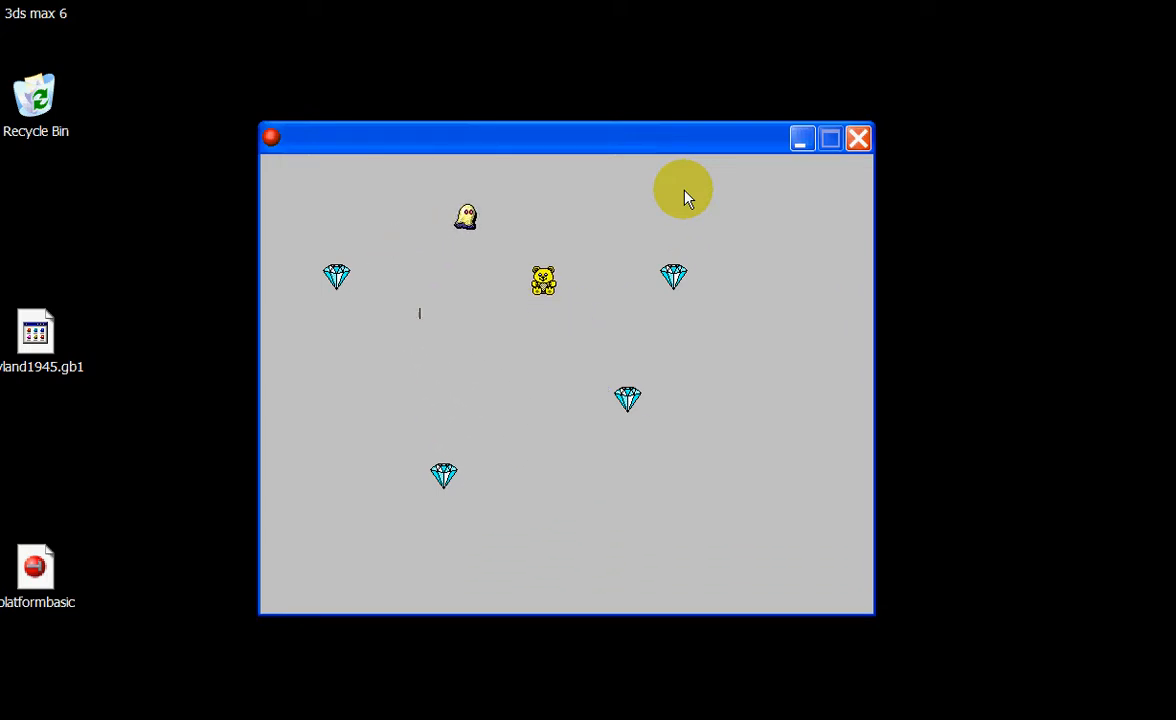
key(Right)
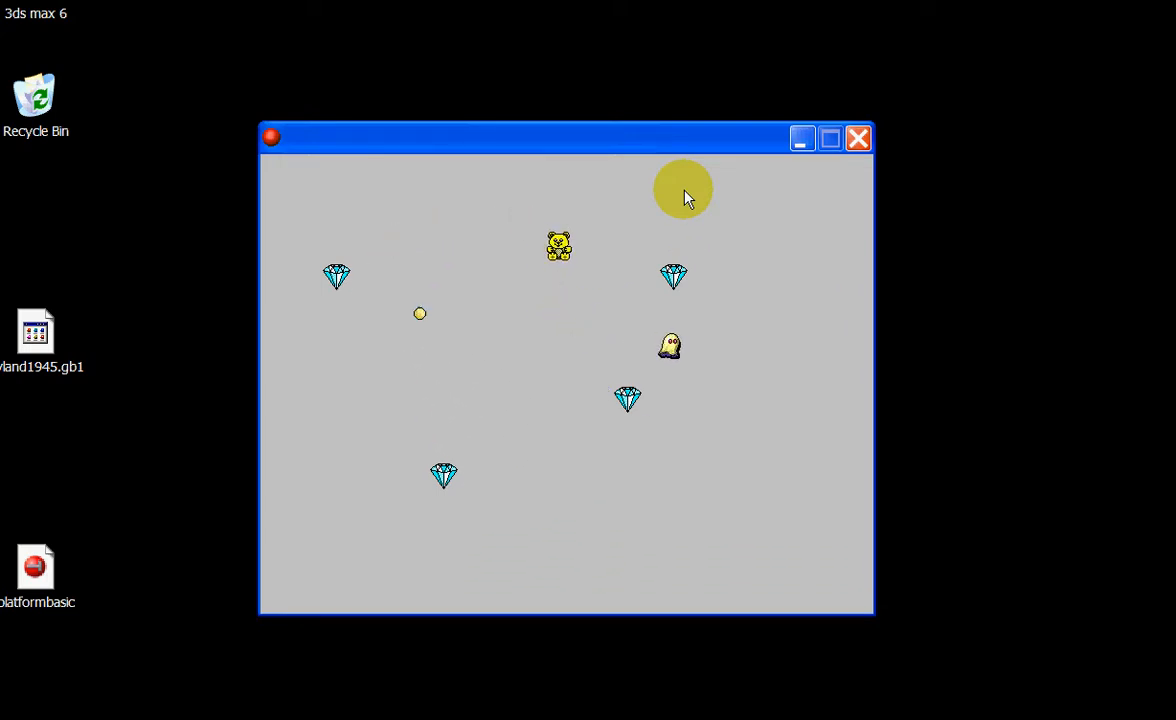
key(Down)
key(Left)
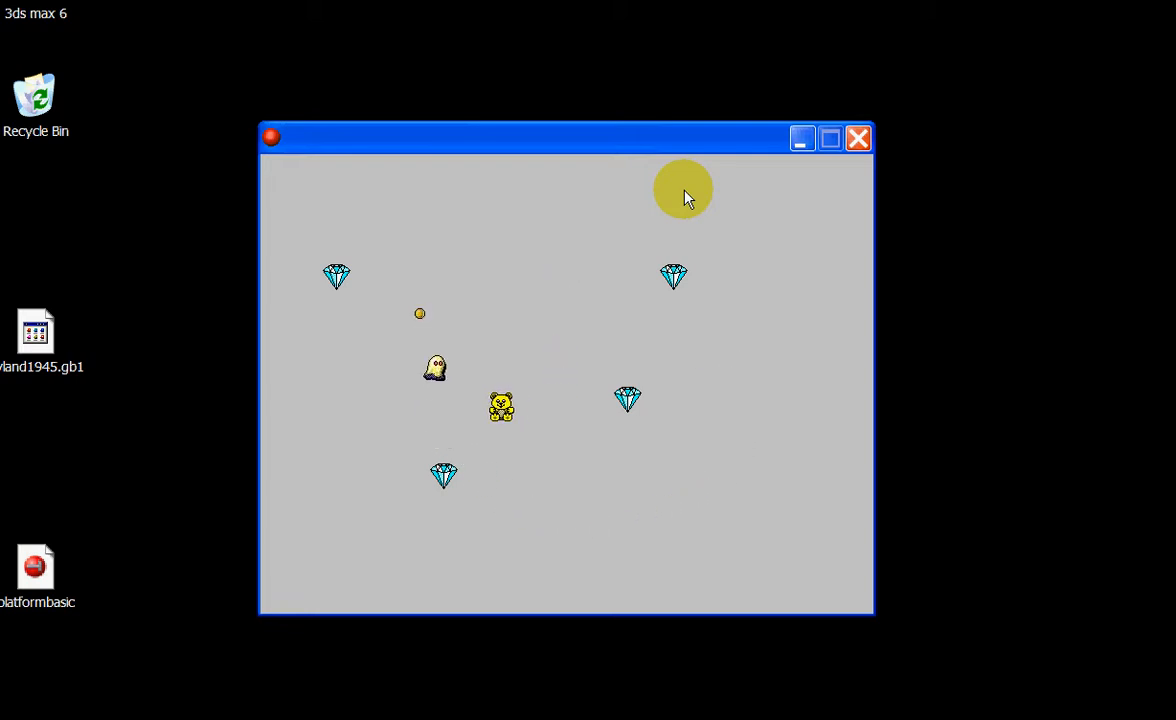
Step: Collect the two lower diamonds and the upper-right one with the bear while avoiding the ghost, and close the running game
key(Down)
key(Right)
key(Up)
key(Right)
key(Up)
key(Left)
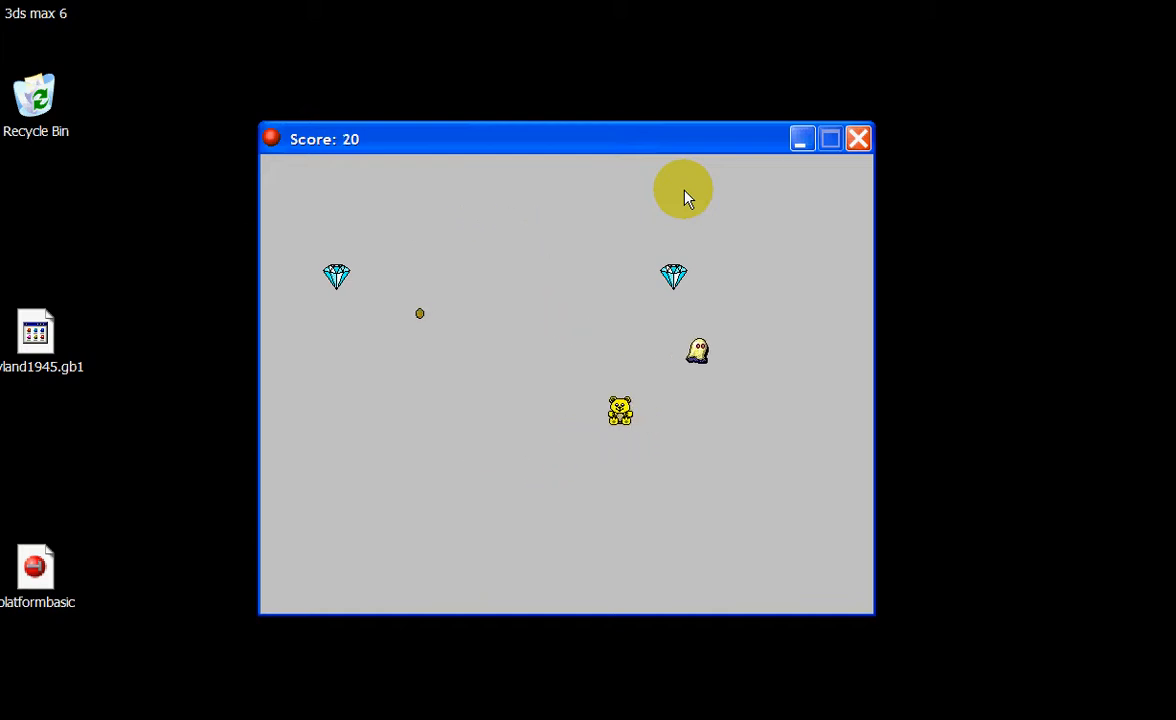
key(Up)
key(Right)
key(Right)
key(Up)
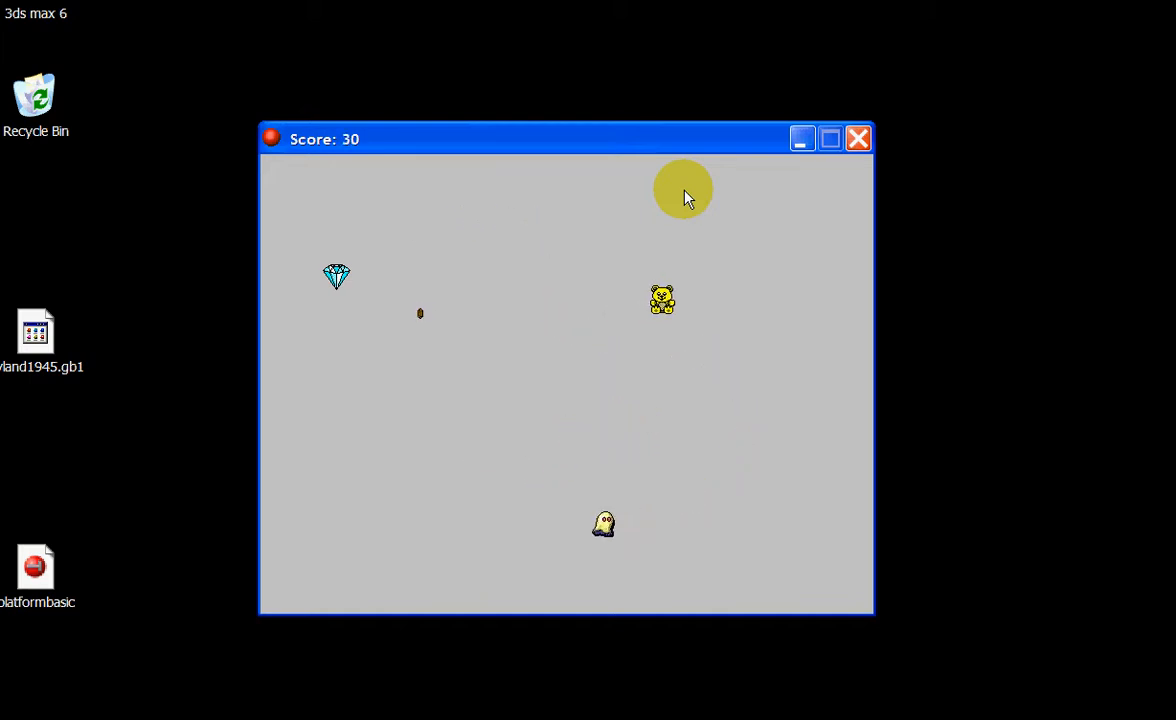
click(858, 140)
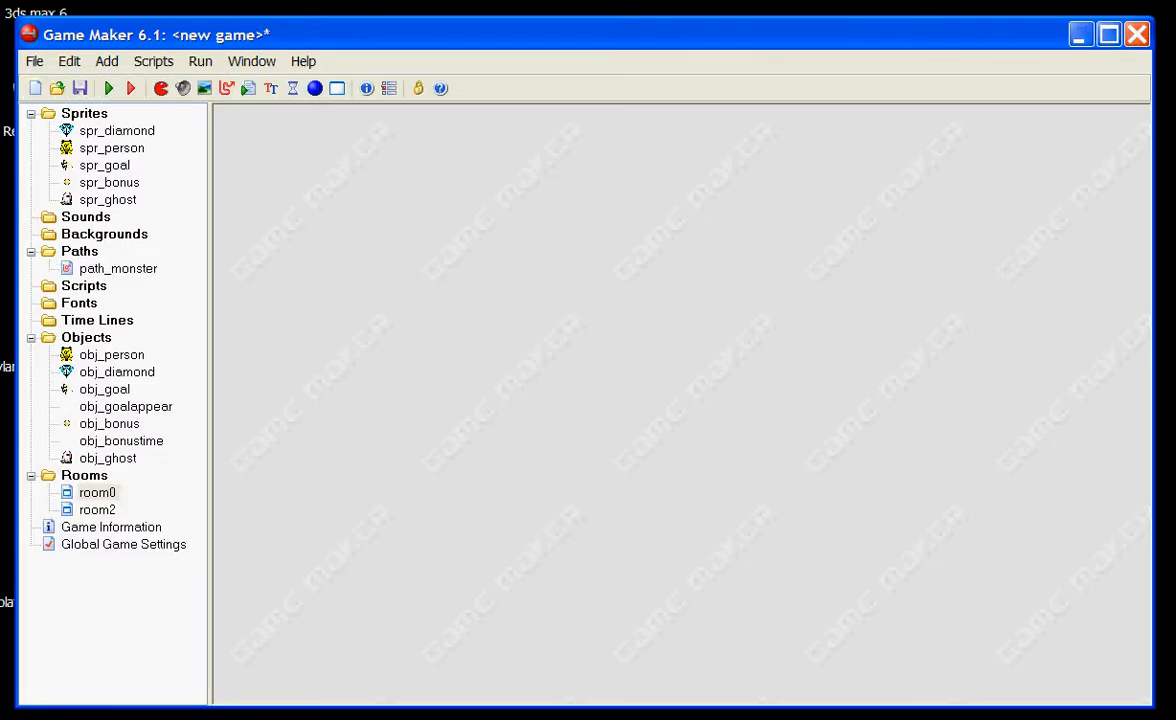